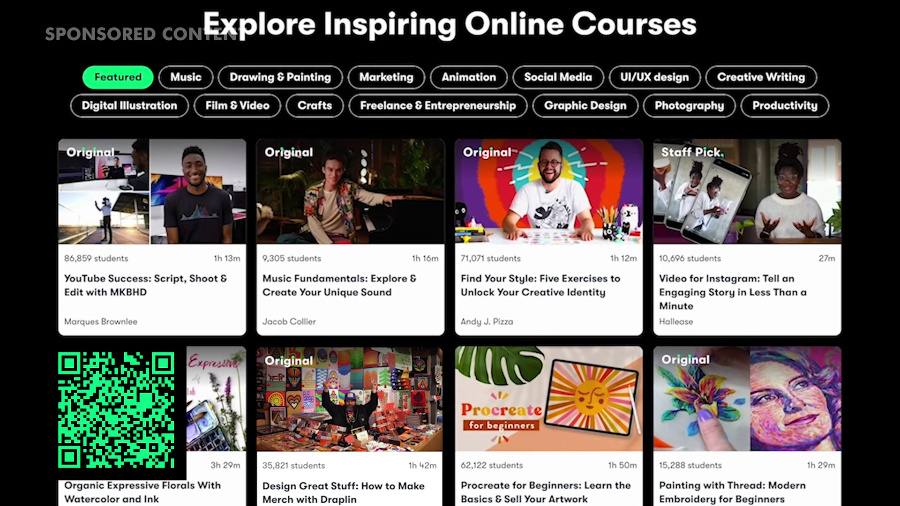
Step: Open the watercolor florals class and view its Reviews, Discussions and Projects & Resources tabs
{"action": "left_click", "coordinate": [226, 431]}
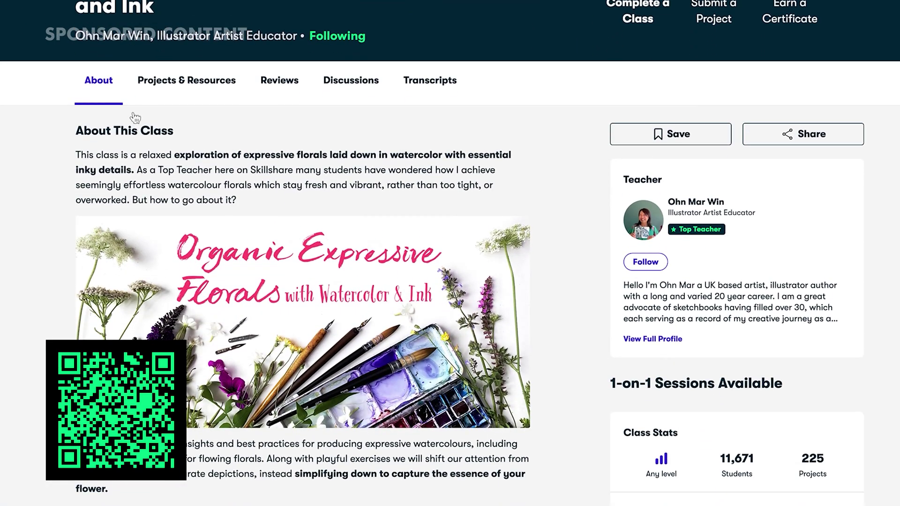
{"action": "left_click", "coordinate": [280, 82]}
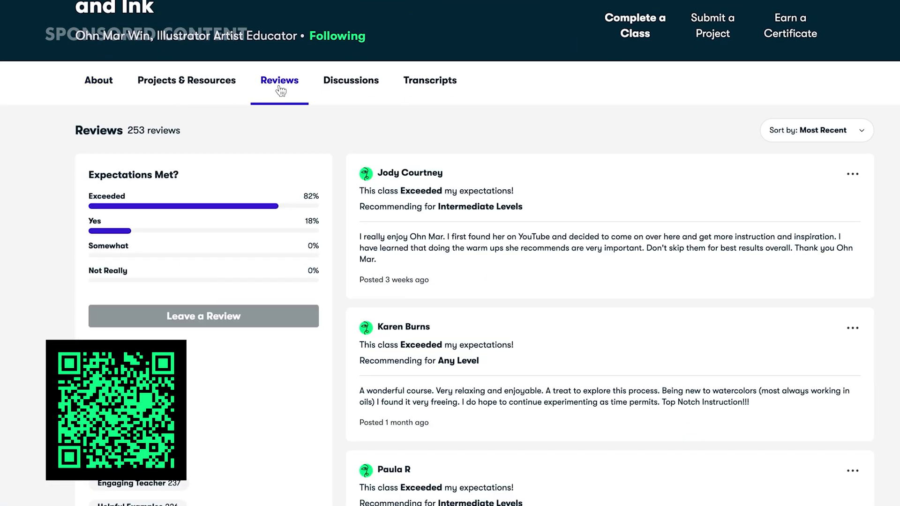
{"action": "left_click", "coordinate": [354, 86]}
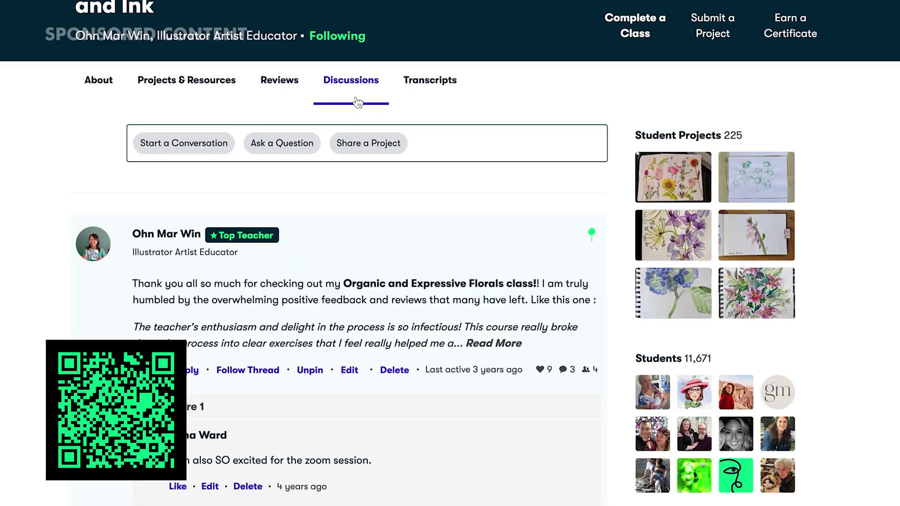
{"action": "left_click", "coordinate": [219, 93]}
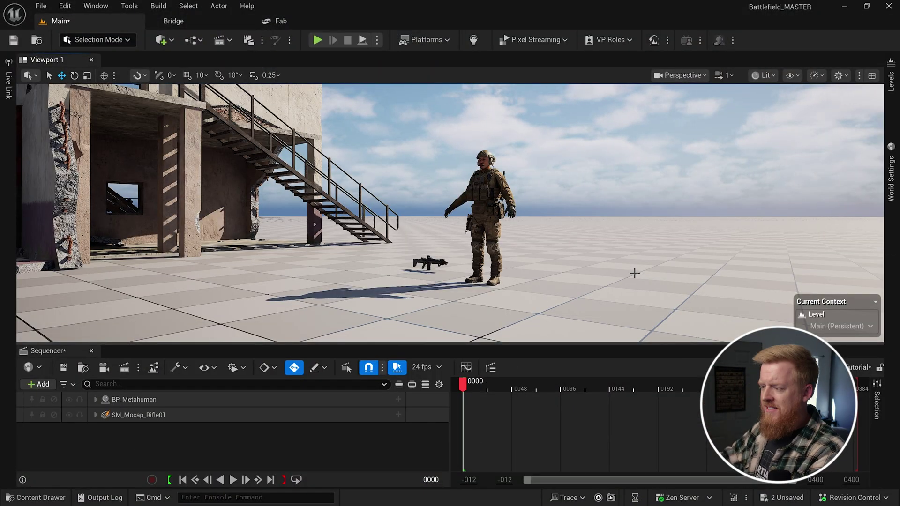
{"action": "mouse_move", "coordinate": [621, 255]}
{"action": "right_mouse_down"}
{"action": "mouse_move", "coordinate": [563, 257]}
{"action": "mouse_move", "coordinate": [621, 256]}
{"action": "right_mouse_up"}
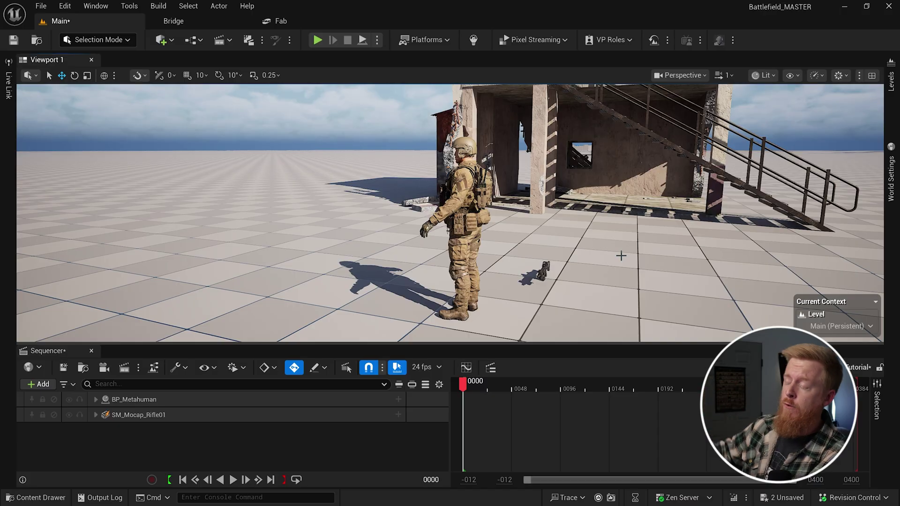
{"action": "right_click_drag", "start_coordinate": [621, 255], "coordinate": [661, 276]}
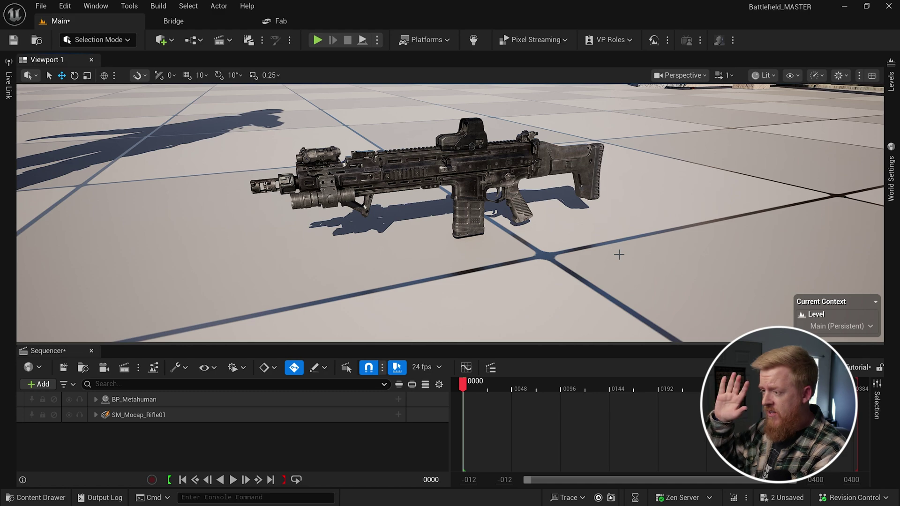
{"action": "right_click_drag", "start_coordinate": [614, 255], "coordinate": [585, 244]}
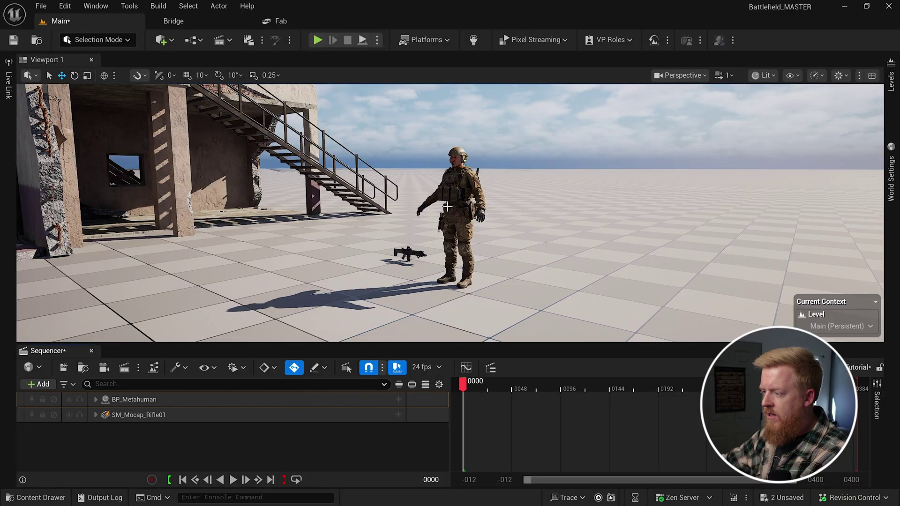
Step: Add the Metahuman_Mocap animation to BP_Metahuman's Body track and expand it
{"action": "left_click", "coordinate": [131, 402]}
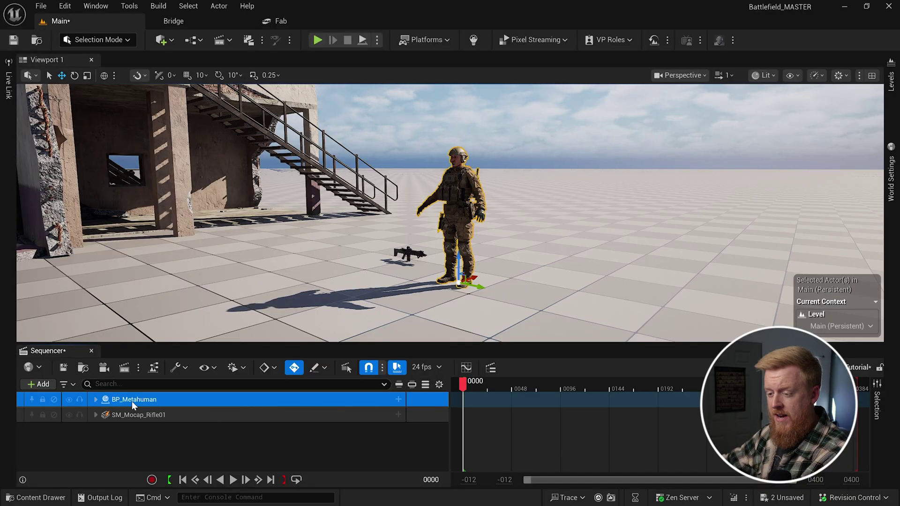
{"action": "left_click", "coordinate": [141, 416]}
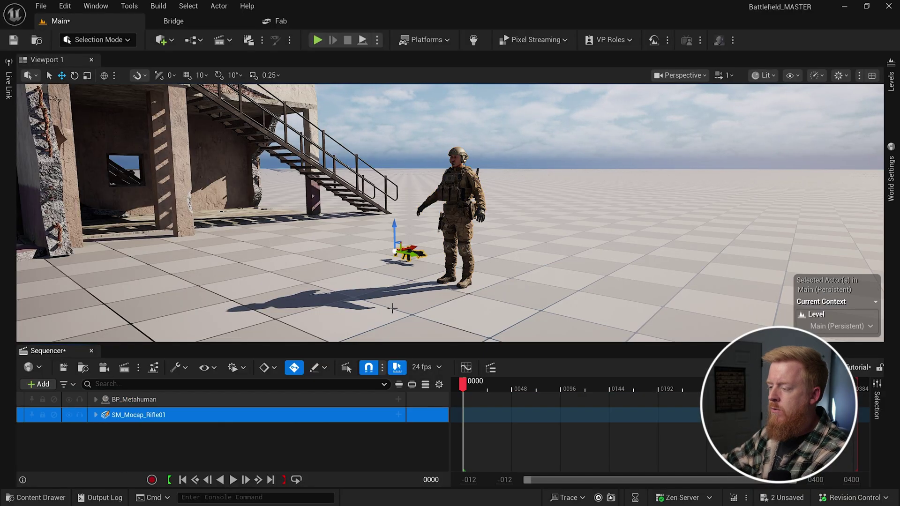
{"action": "left_click", "coordinate": [242, 400]}
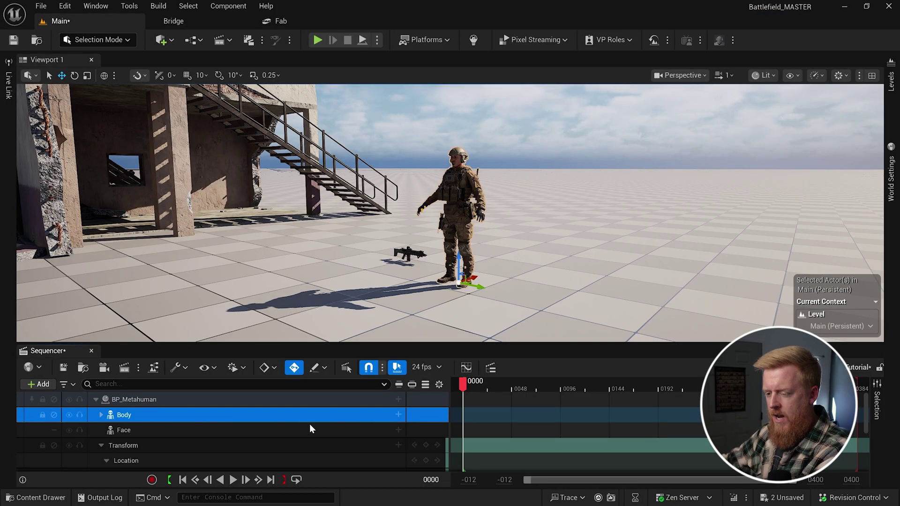
{"action": "left_click", "coordinate": [399, 415]}
{"action": "mouse_move", "coordinate": [496, 42]}
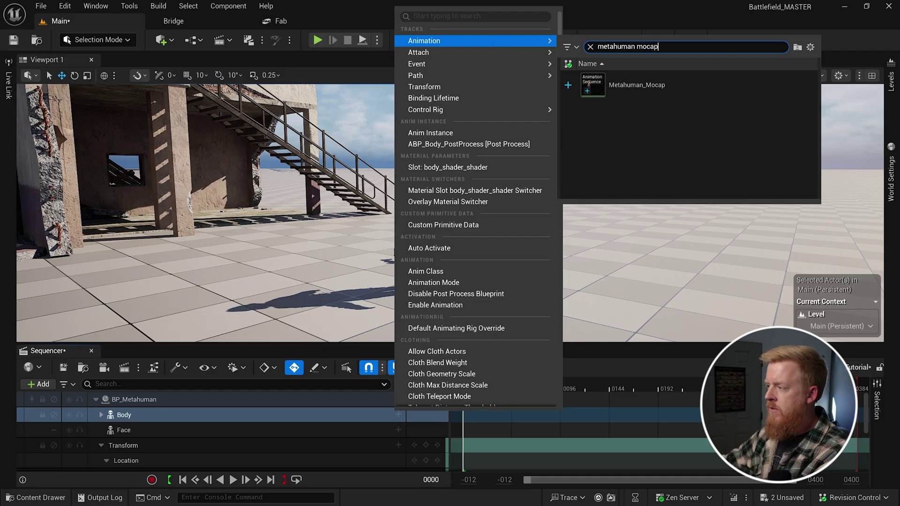
{"action": "left_click", "coordinate": [641, 91]}
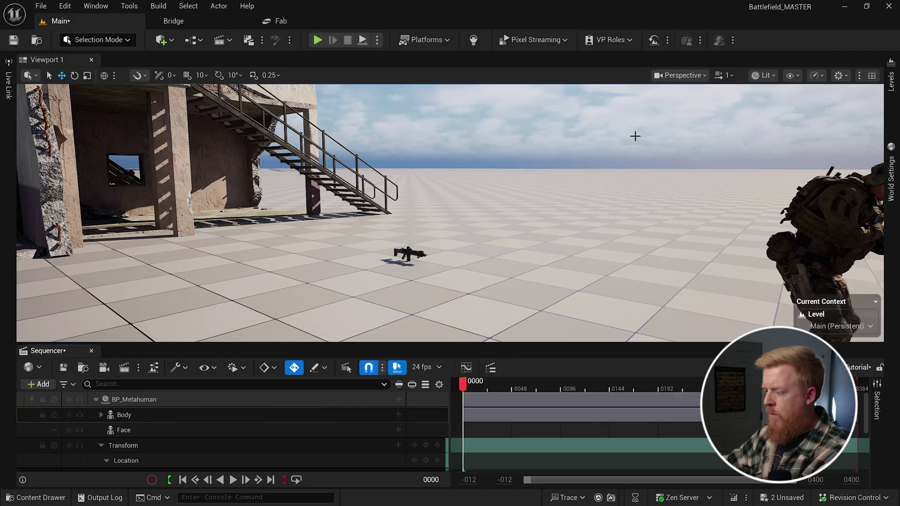
{"action": "left_click", "coordinate": [101, 416]}
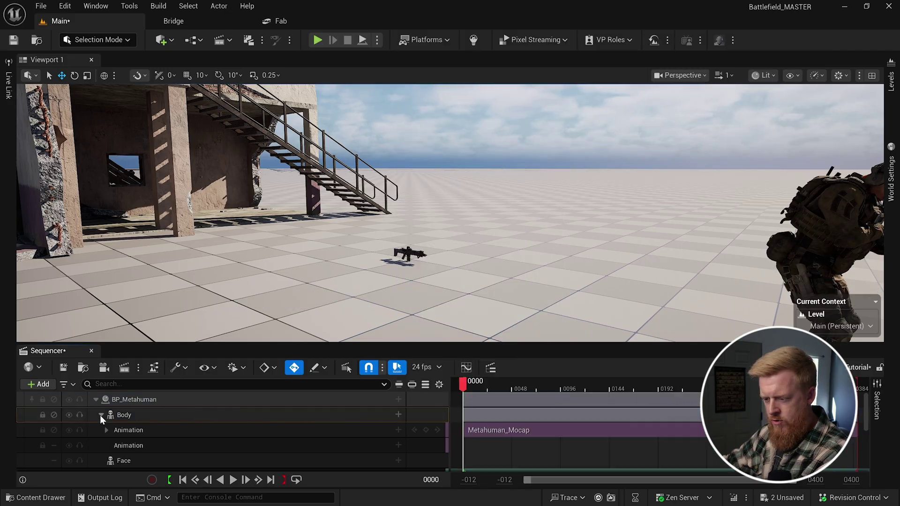
Step: Orbit around the soldier while the mocap animation plays, then stop playback
{"action": "right_click_drag", "start_coordinate": [450, 211], "coordinate": [474, 201]}
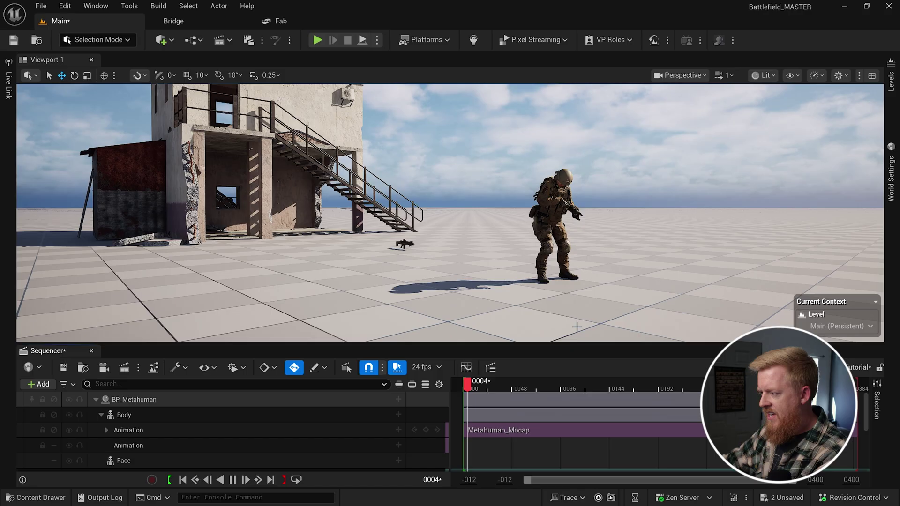
{"action": "right_click_drag", "start_coordinate": [576, 327], "coordinate": [556, 327]}
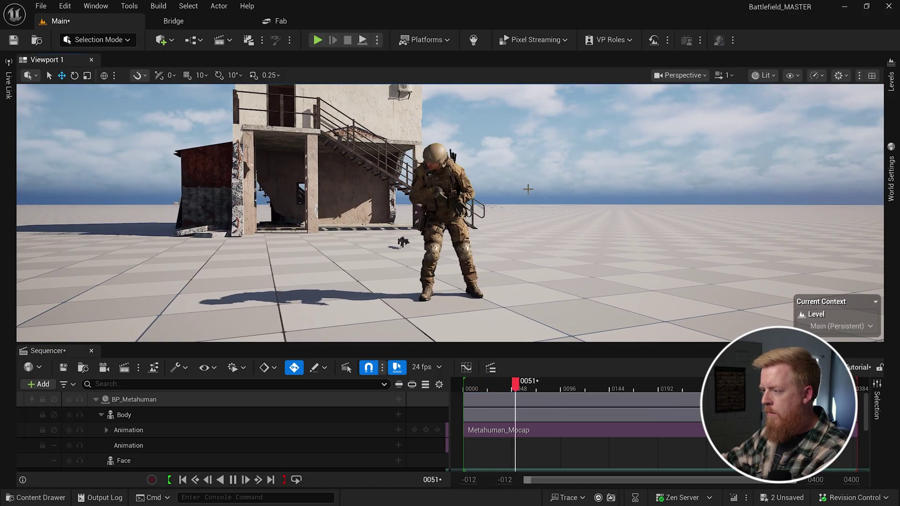
{"action": "right_click_drag", "start_coordinate": [539, 218], "coordinate": [521, 219]}
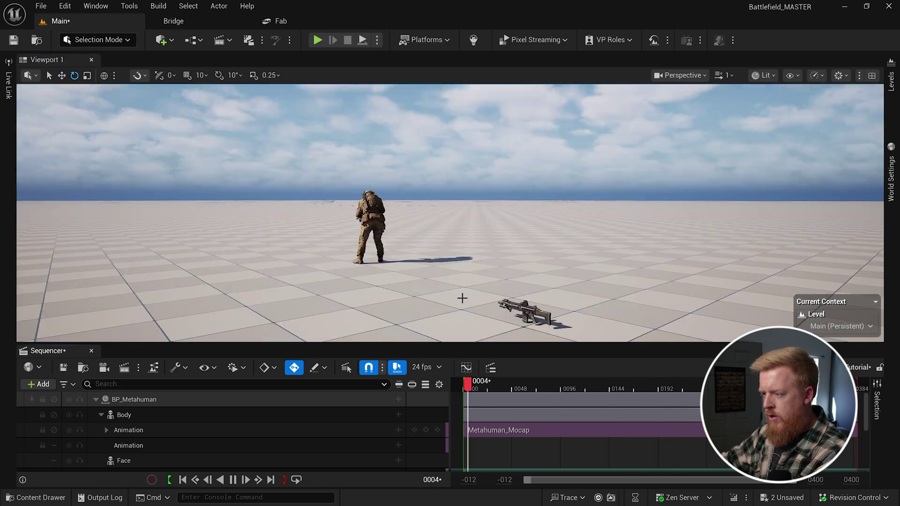
{"action": "right_click_drag", "start_coordinate": [462, 297], "coordinate": [439, 297]}
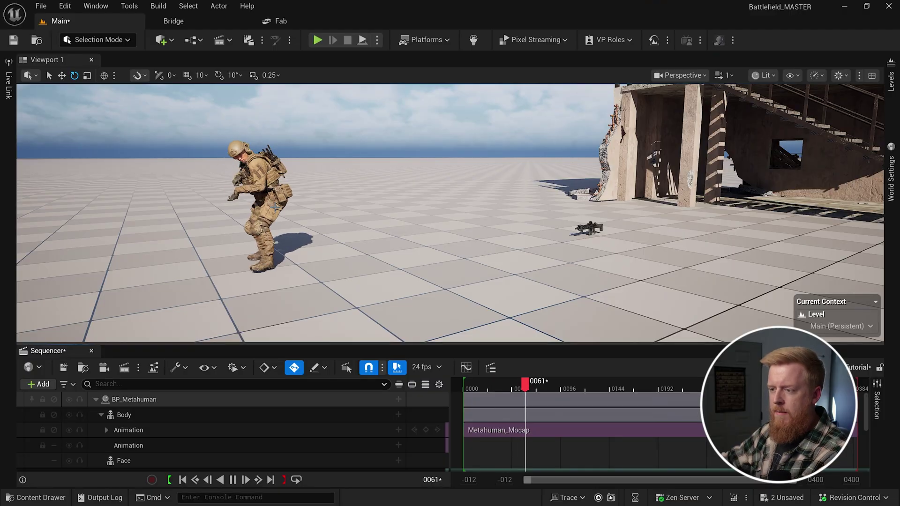
{"action": "key", "text": "space"}
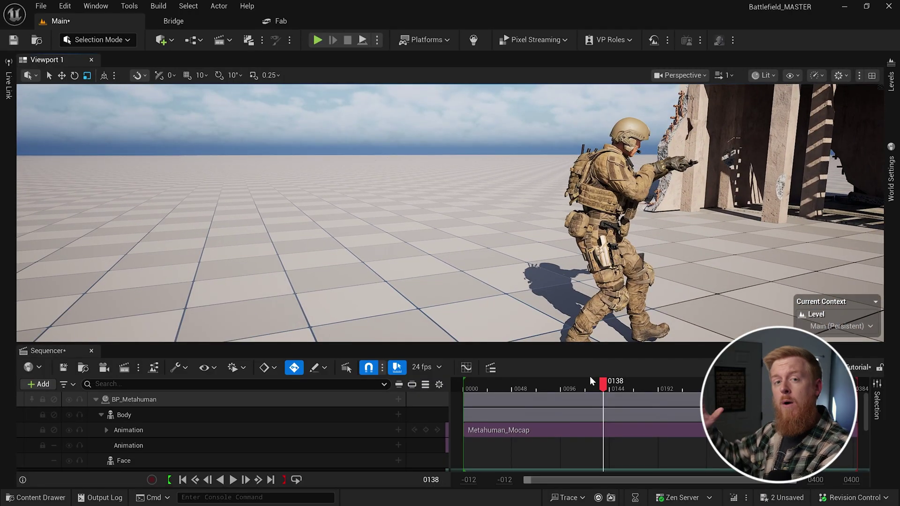
Step: Scrub to frame 0090 and reframe the view on the soldier's aiming pose
{"action": "left_click_drag", "start_coordinate": [595, 385], "coordinate": [554, 389]}
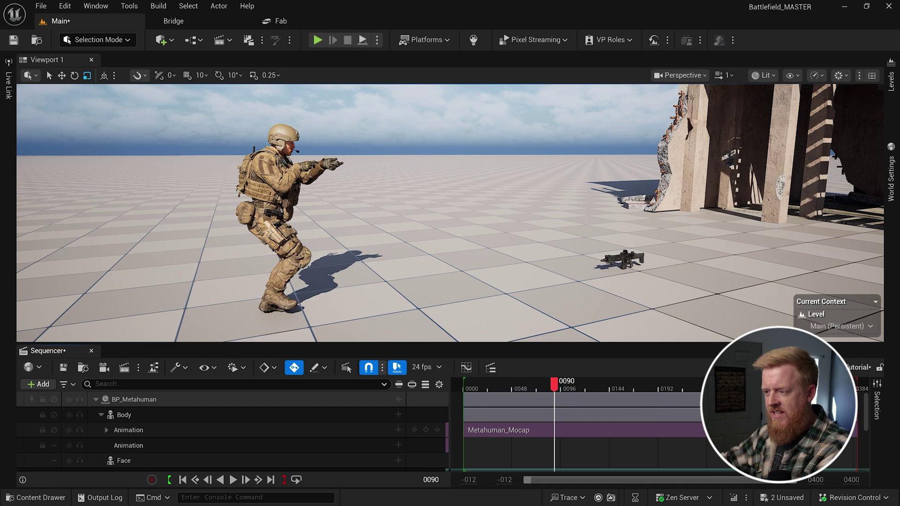
{"action": "right_click_drag", "start_coordinate": [408, 145], "coordinate": [418, 154]}
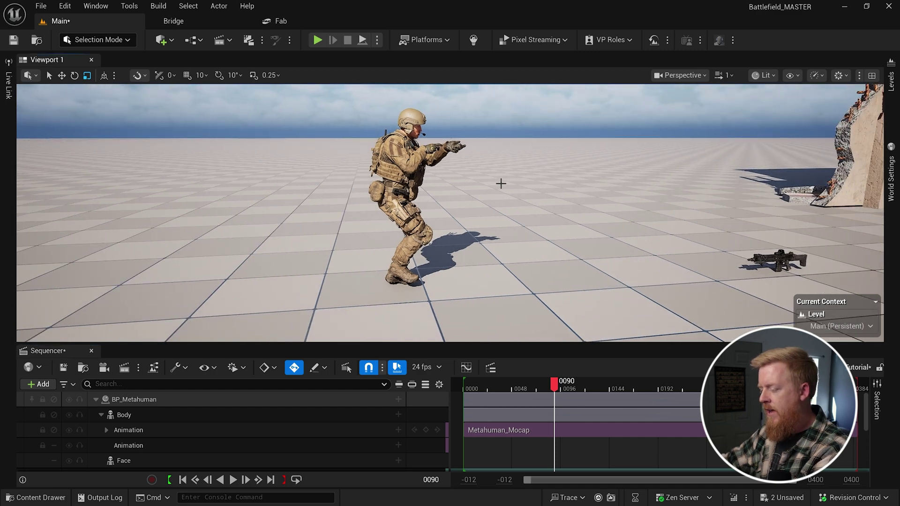
{"action": "right_click_drag", "start_coordinate": [501, 184], "coordinate": [561, 205]}
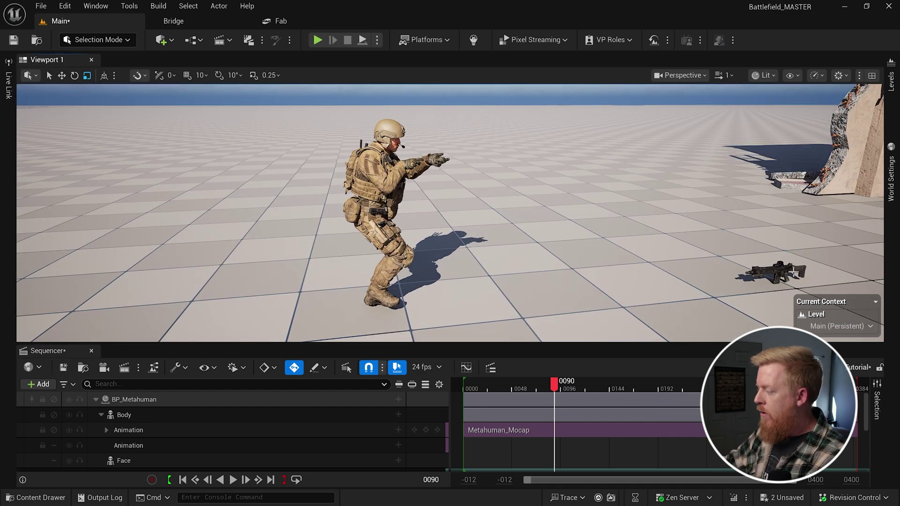
{"action": "left_click", "coordinate": [774, 271]}
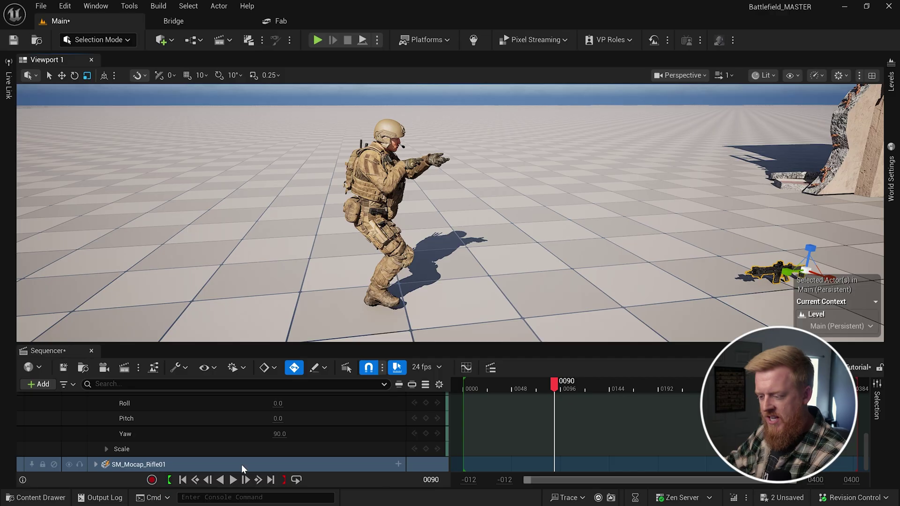
Step: Attach the rifle to the hand_r bone of BP_Metahuman's Body mesh
{"action": "left_click", "coordinate": [399, 464]}
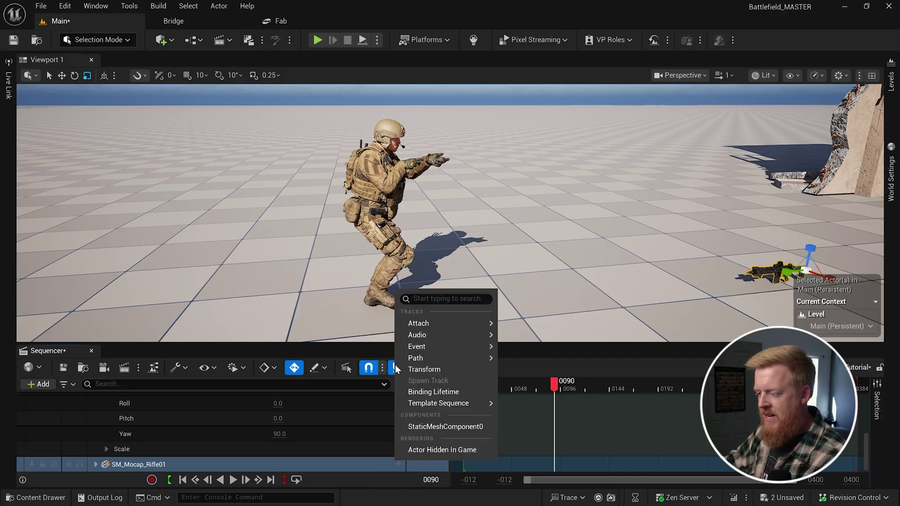
{"action": "mouse_move", "coordinate": [452, 327]}
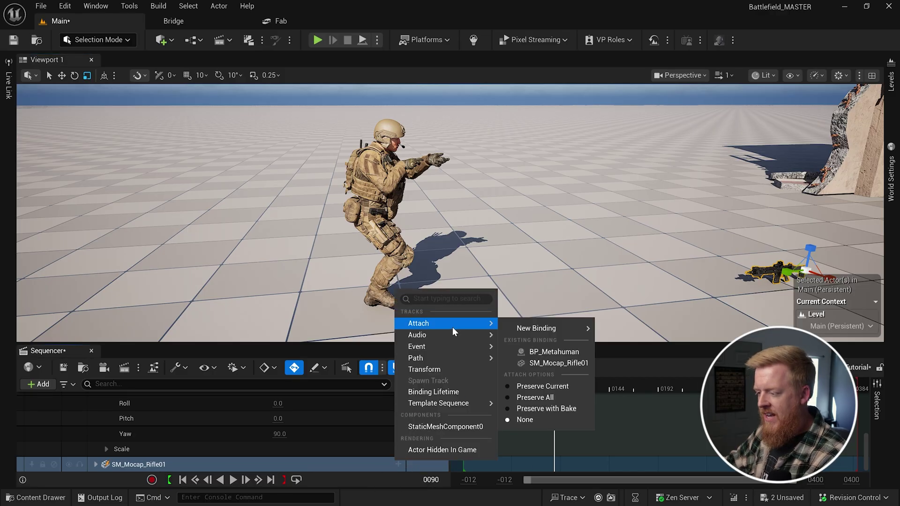
{"action": "left_click", "coordinate": [551, 352]}
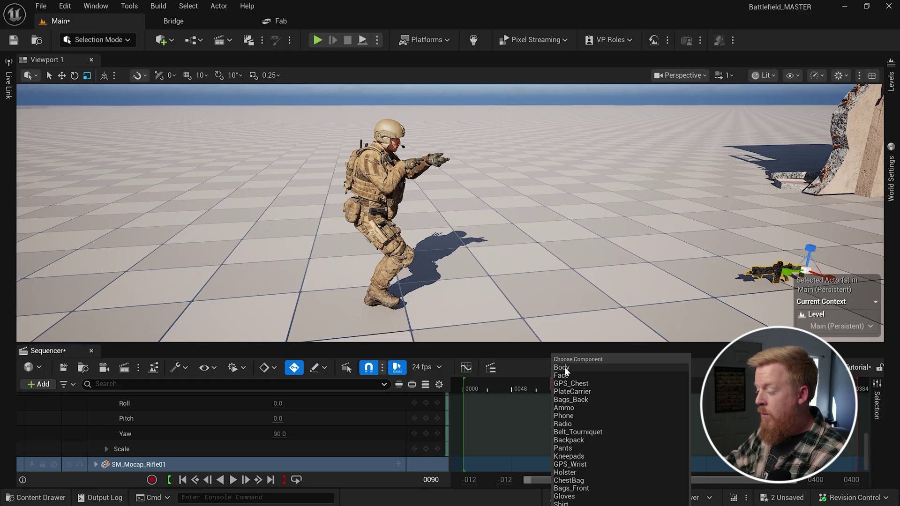
{"action": "left_click", "coordinate": [564, 367]}
{"action": "type", "text": "ha"}
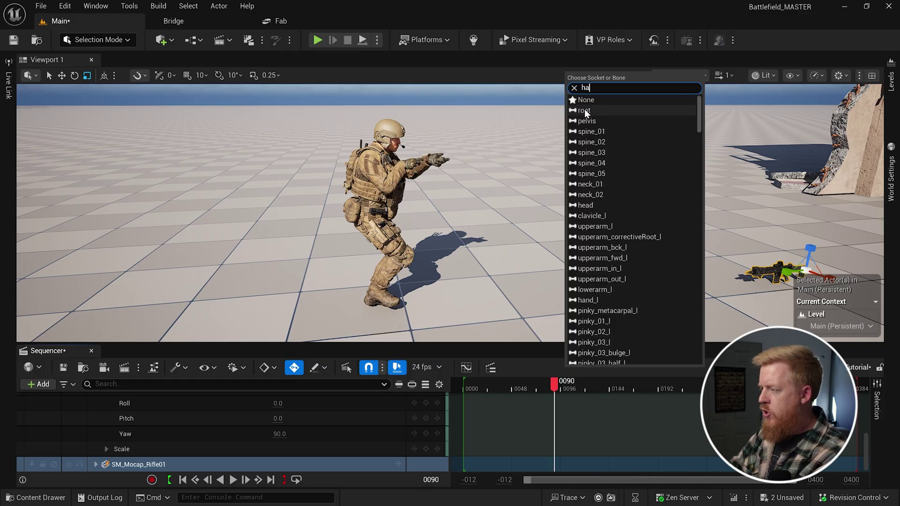
{"action": "type", "text": "nd"}
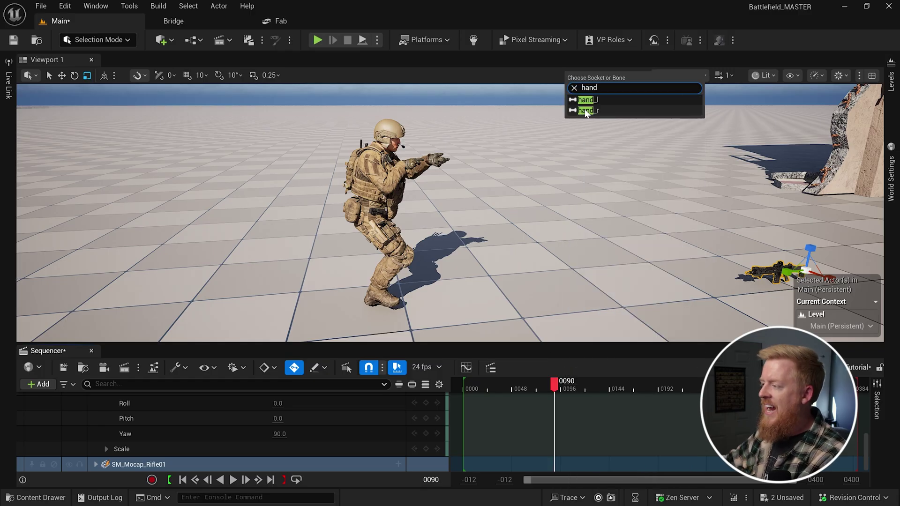
{"action": "left_click", "coordinate": [612, 111]}
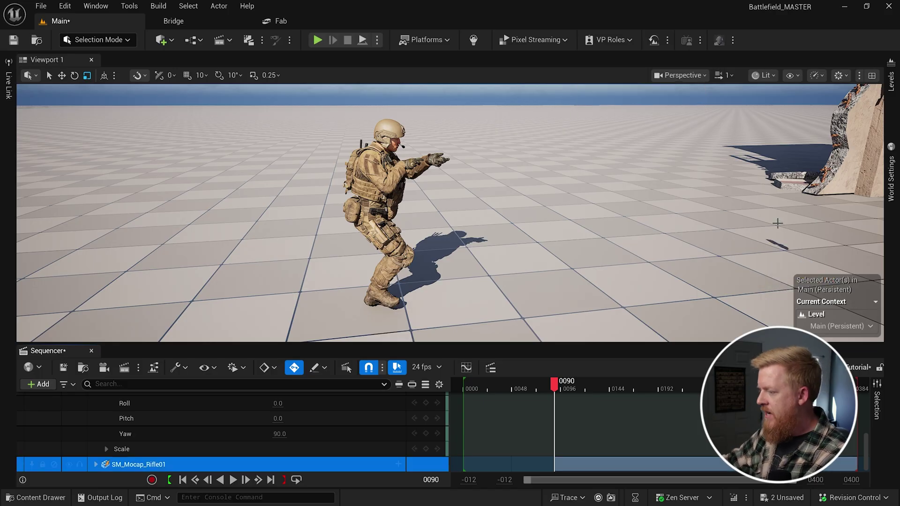
Step: Reset the rifle's location offset to zero and play back to check the attachment
{"action": "right_click_drag", "start_coordinate": [564, 232], "coordinate": [558, 228]}
{"action": "left_click", "coordinate": [166, 460]}
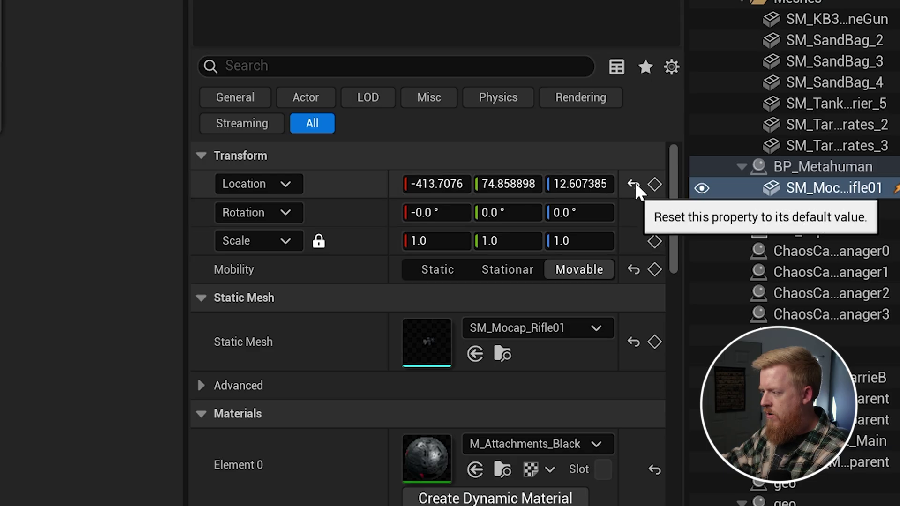
{"action": "left_click", "coordinate": [633, 185]}
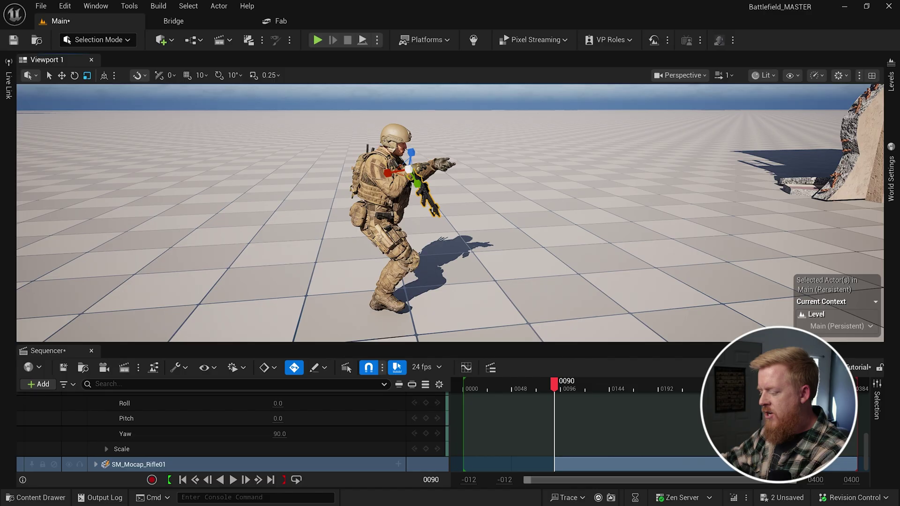
{"action": "right_click_drag", "start_coordinate": [469, 220], "coordinate": [487, 225]}
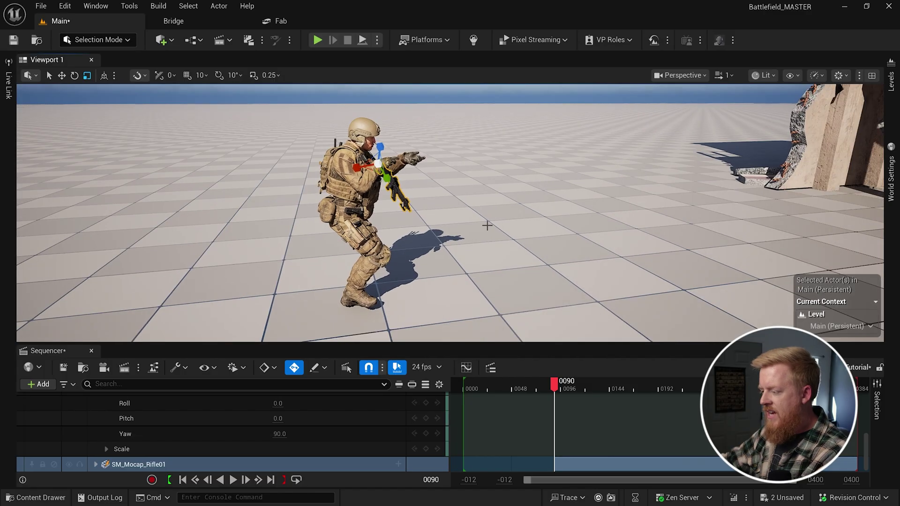
{"action": "key", "text": "space"}
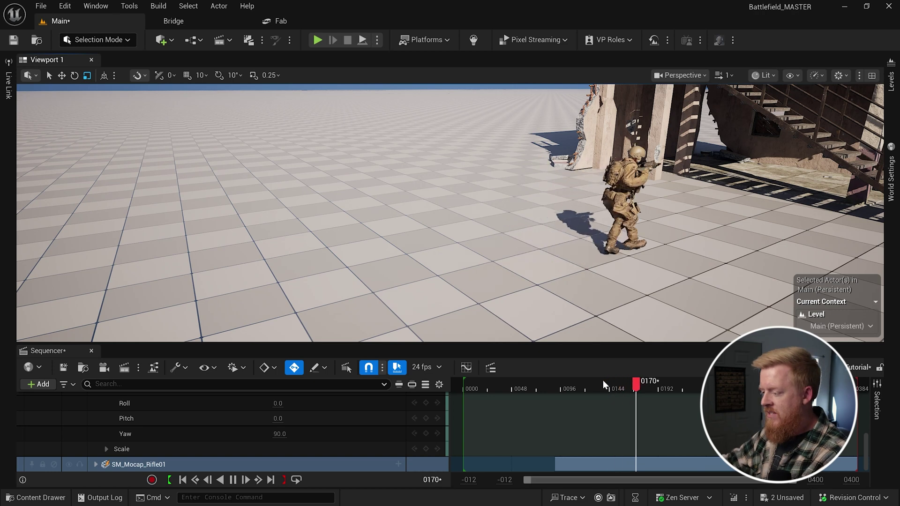
{"action": "key", "text": "w"}
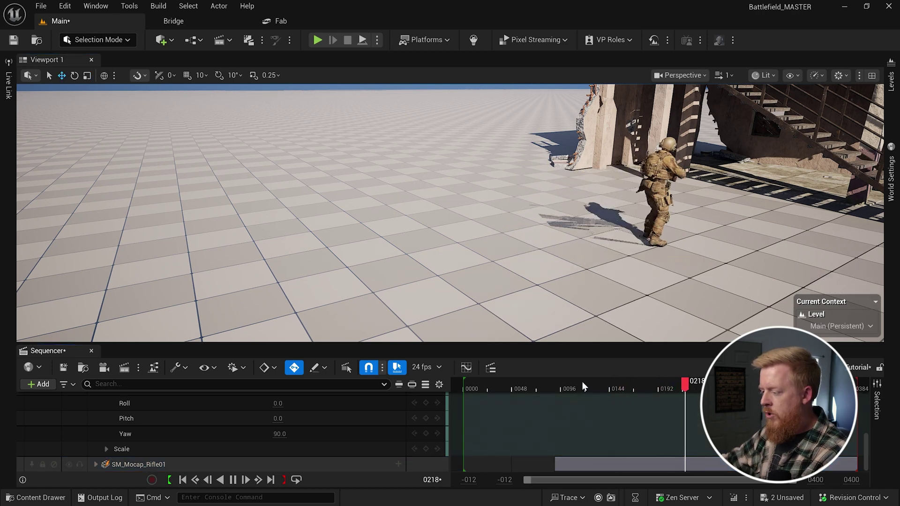
{"action": "left_click", "coordinate": [579, 383]}
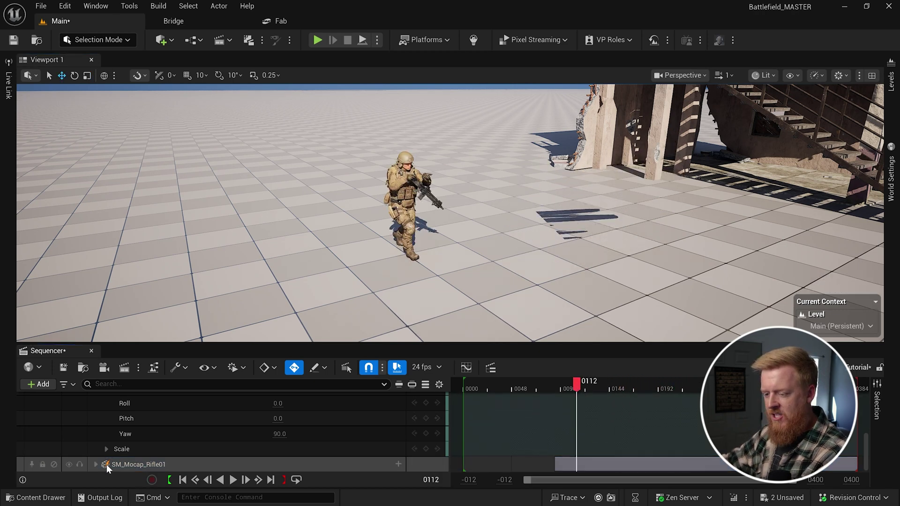
Step: Move the Attach section's start earlier and scrub early frames to check the rifle
{"action": "scroll", "coordinate": [107, 464], "scroll_direction": "down", "scroll_amount": 3}
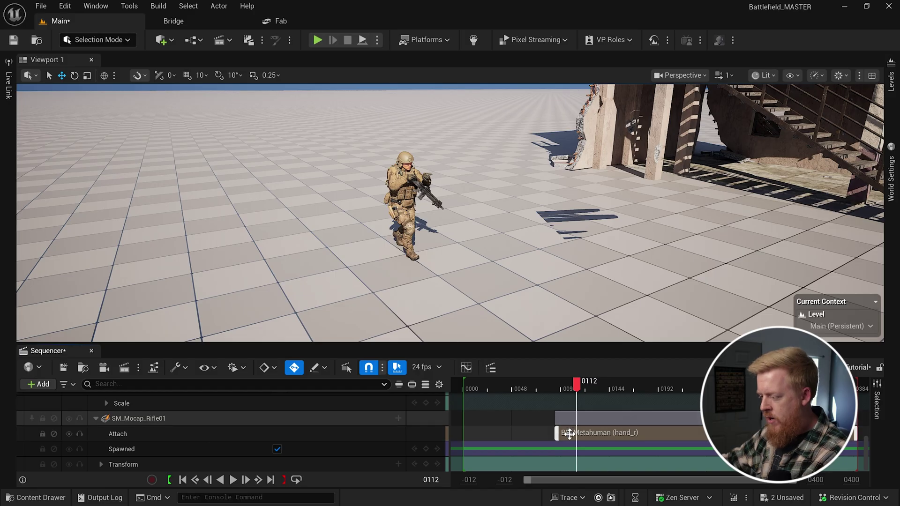
{"action": "left_click_drag", "start_coordinate": [557, 435], "coordinate": [489, 435]}
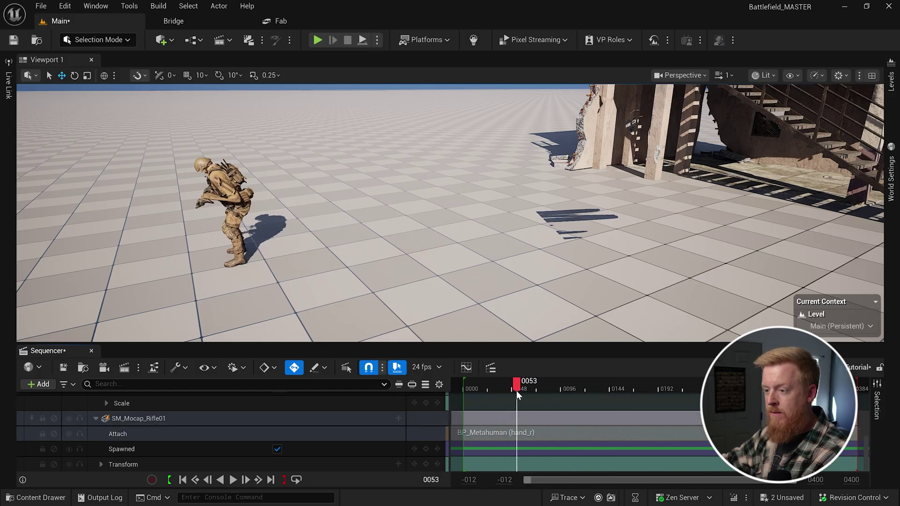
{"action": "left_click_drag", "start_coordinate": [479, 398], "coordinate": [528, 392]}
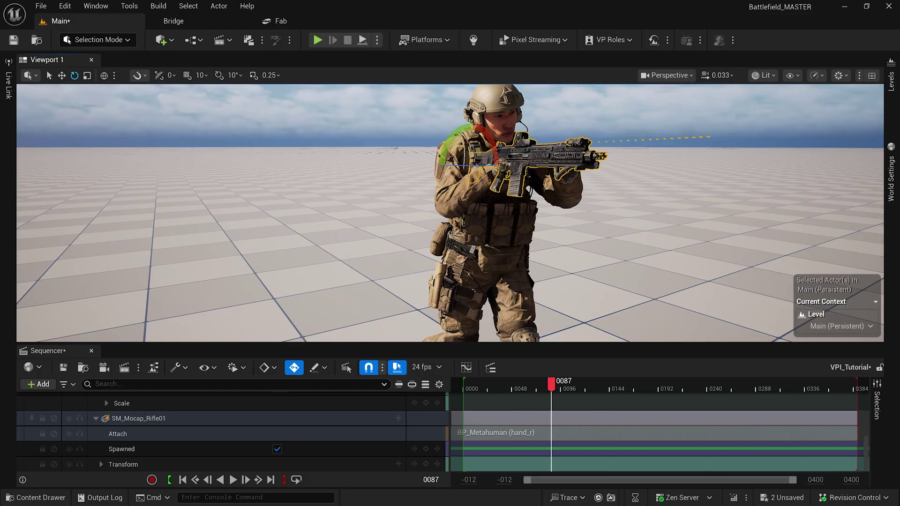
{"action": "key", "text": "alt+3"}
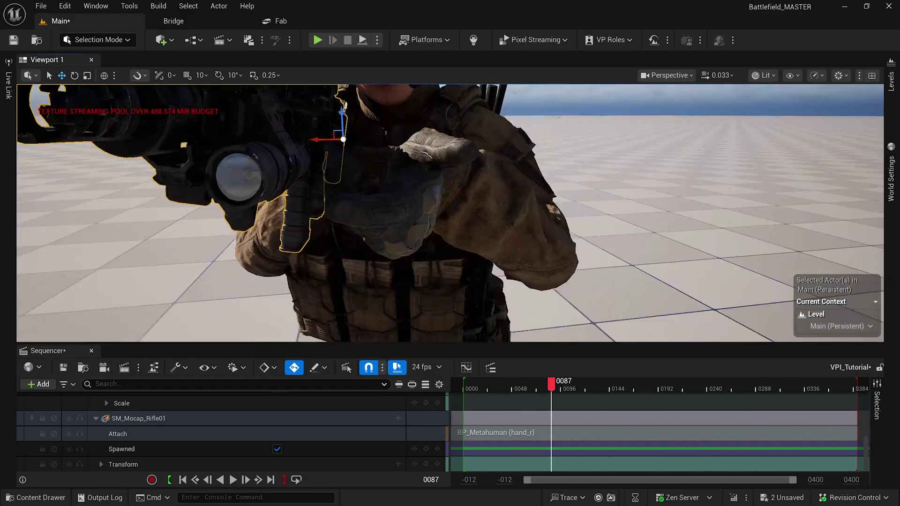
{"action": "key", "text": "w"}
{"action": "scroll", "coordinate": [470, 217], "scroll_direction": "up", "scroll_amount": 3}
{"action": "right_click_drag", "start_coordinate": [470, 217], "coordinate": [415, 205]}
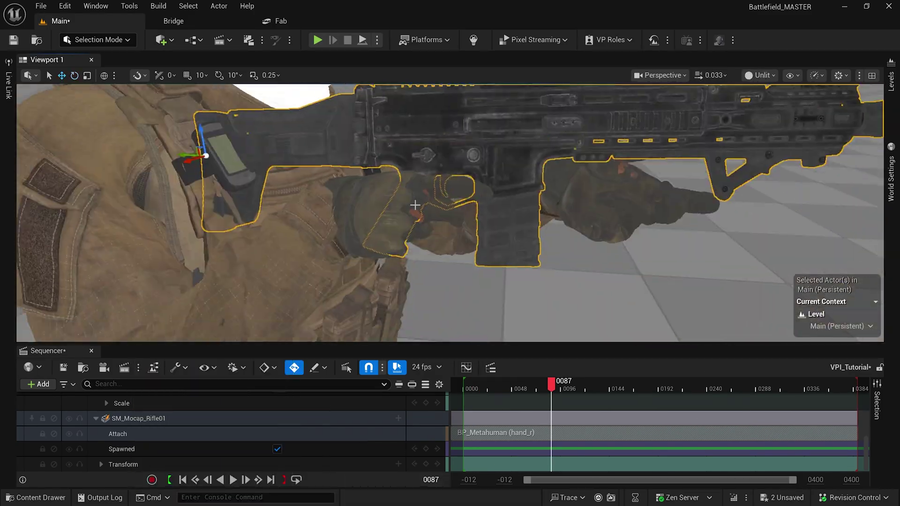
{"action": "scroll", "coordinate": [415, 204], "scroll_direction": "down", "scroll_amount": 10}
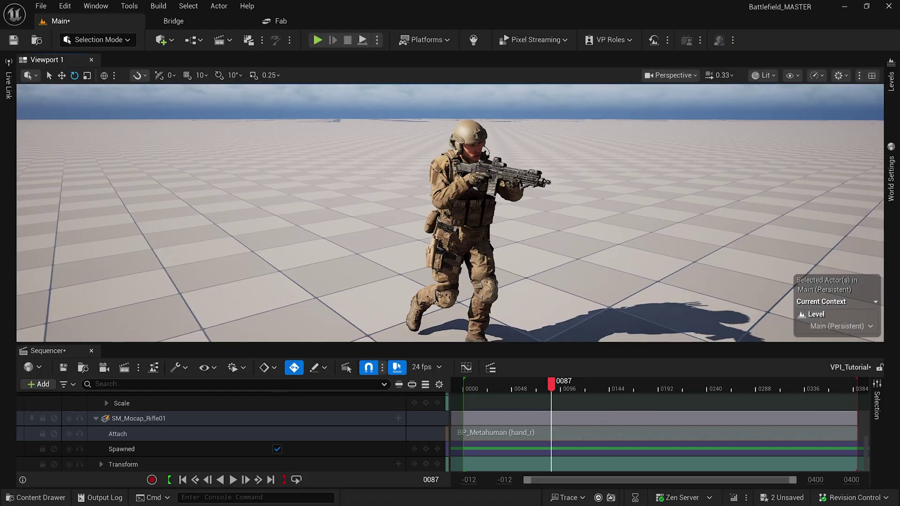
{"action": "scroll", "coordinate": [627, 192], "scroll_direction": "down", "scroll_amount": 5}
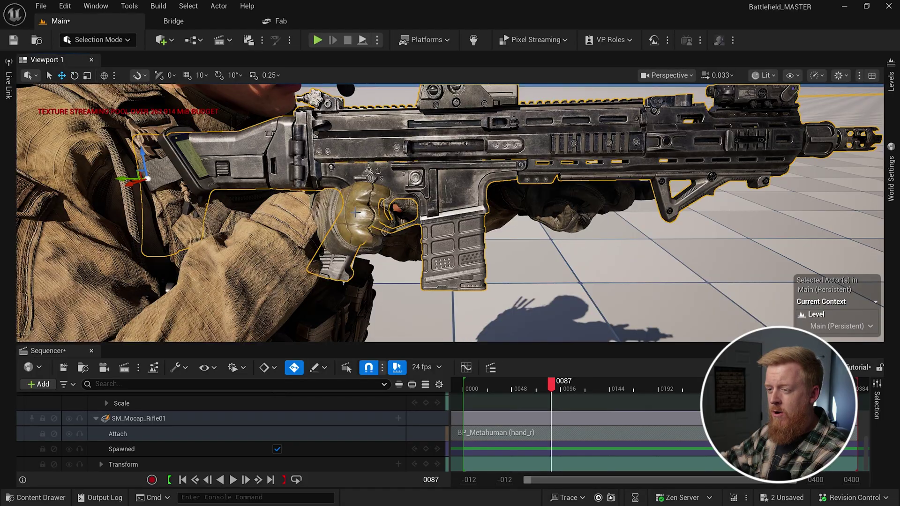
{"action": "right_click_drag", "start_coordinate": [356, 213], "coordinate": [267, 206]}
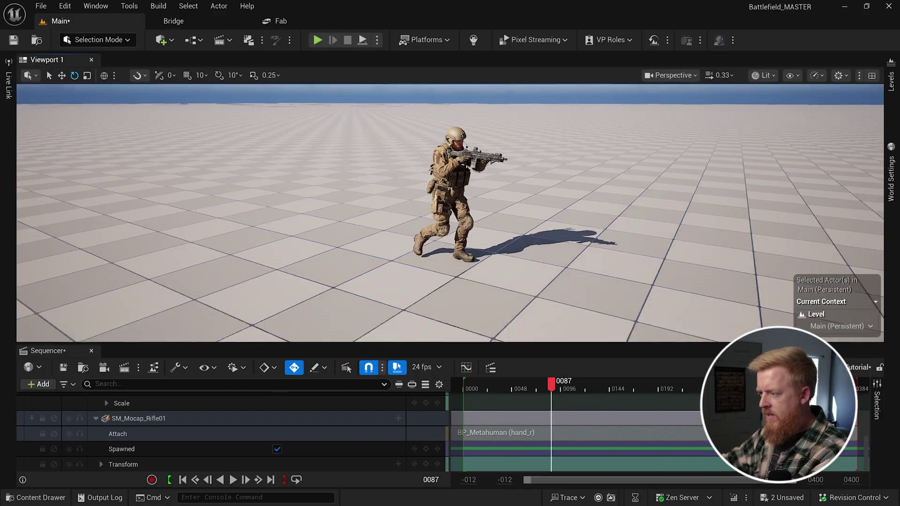
{"action": "left_click", "coordinate": [505, 389]}
{"action": "key", "text": "space"}
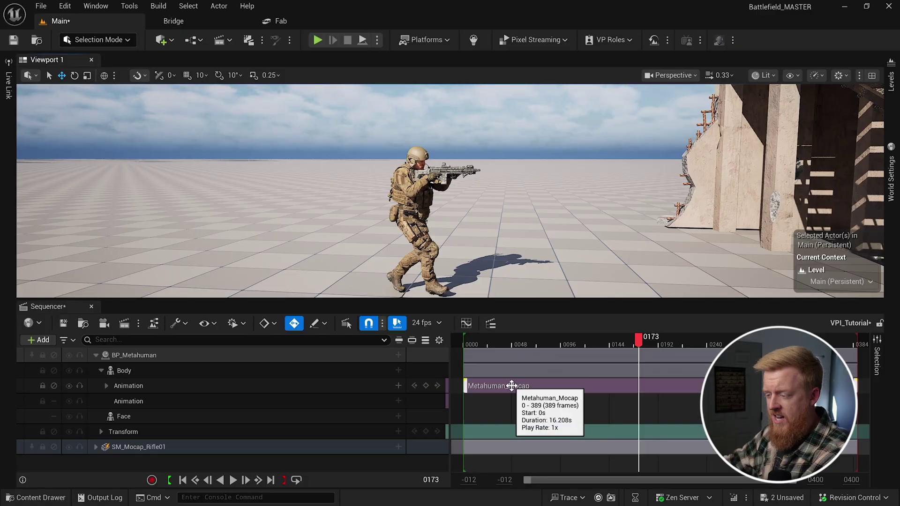
Step: Bake the Body animation to MetaHuman_ControlRig, with Filter Asset By Skeleton unchecked
{"action": "right_click", "coordinate": [123, 370]}
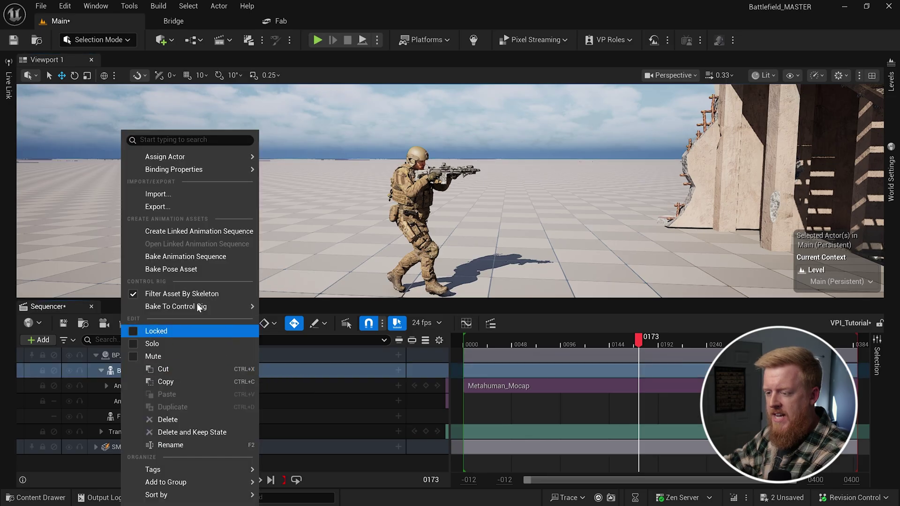
{"action": "left_click", "coordinate": [132, 294]}
{"action": "mouse_move", "coordinate": [204, 307]}
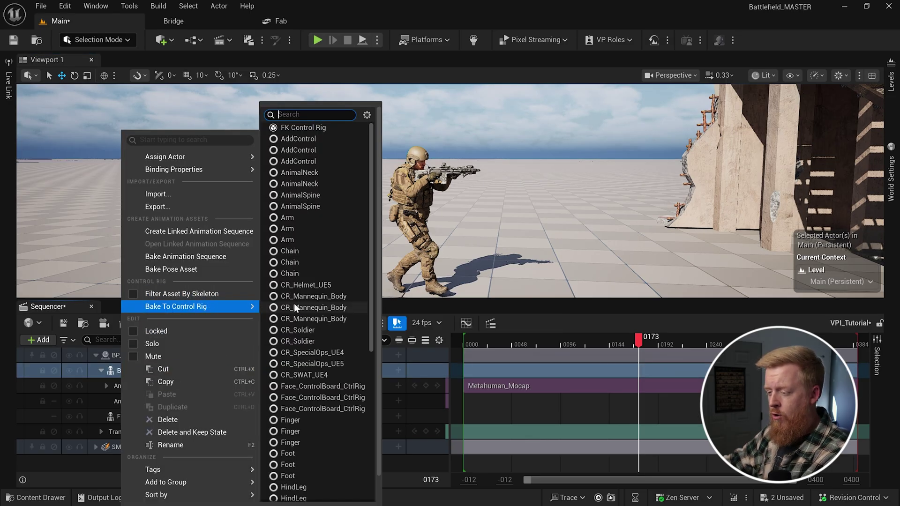
{"action": "scroll", "coordinate": [300, 308], "scroll_direction": "down", "scroll_amount": 6}
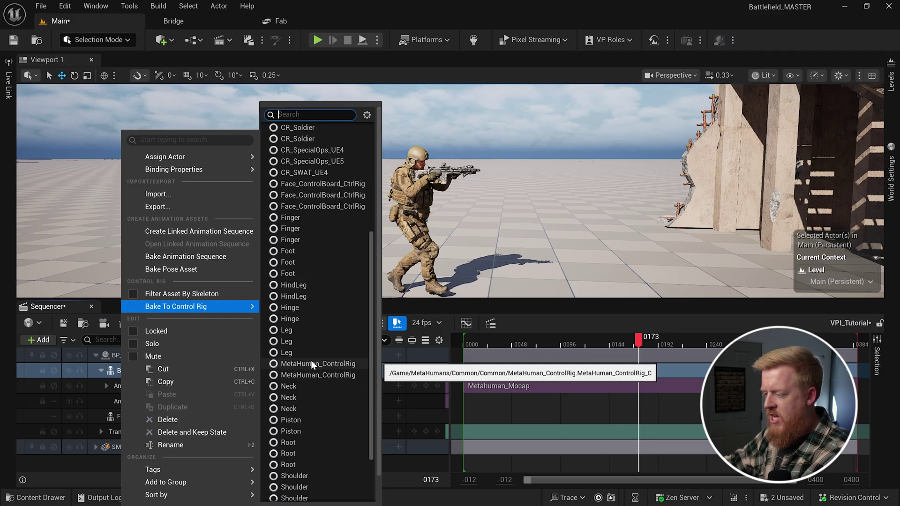
{"action": "left_click", "coordinate": [312, 364]}
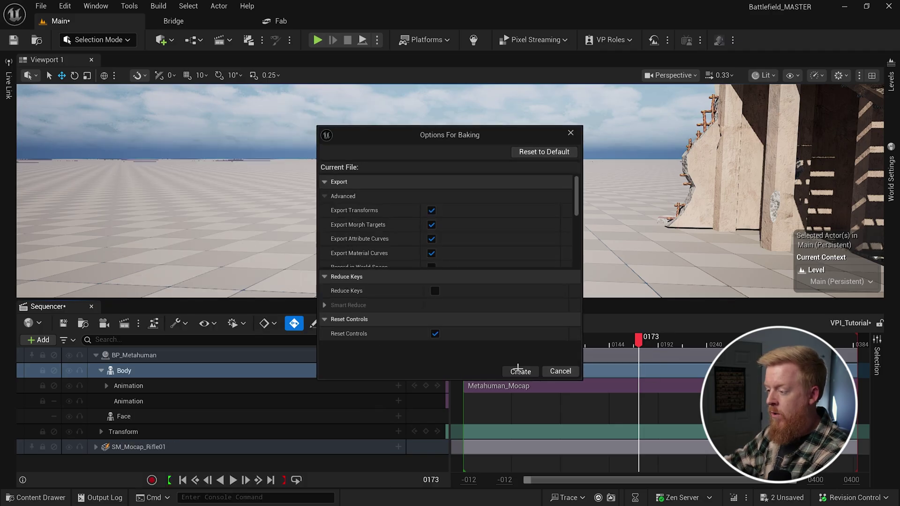
{"action": "left_click", "coordinate": [519, 371]}
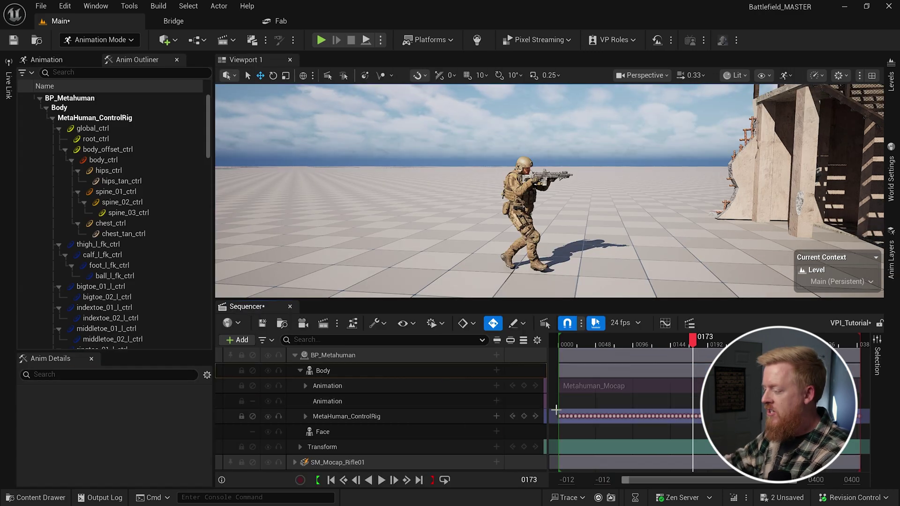
Step: Slide hand_l_fk_ctrl forward along the rifle to about -7.88, 0.24, 9.43
{"action": "middle_click_drag", "start_coordinate": [502, 232], "coordinate": [553, 227]}
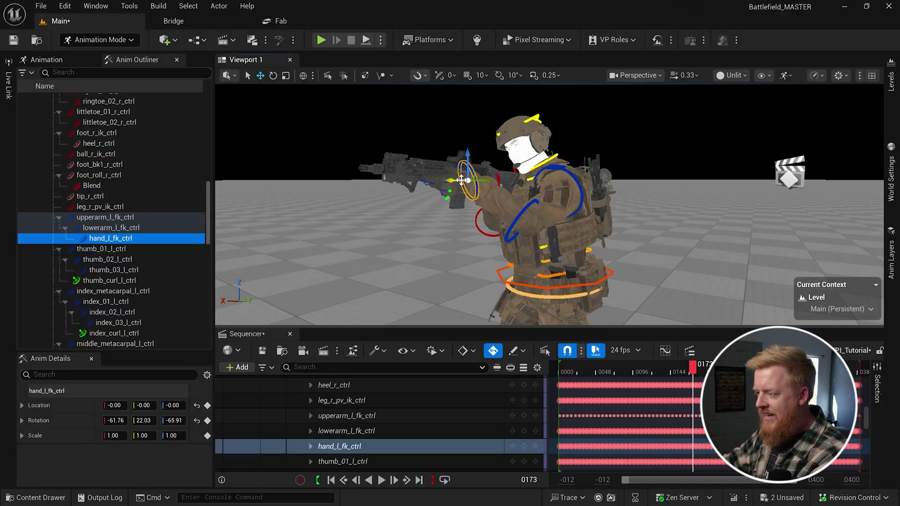
{"action": "left_click_drag", "start_coordinate": [488, 192], "coordinate": [465, 189]}
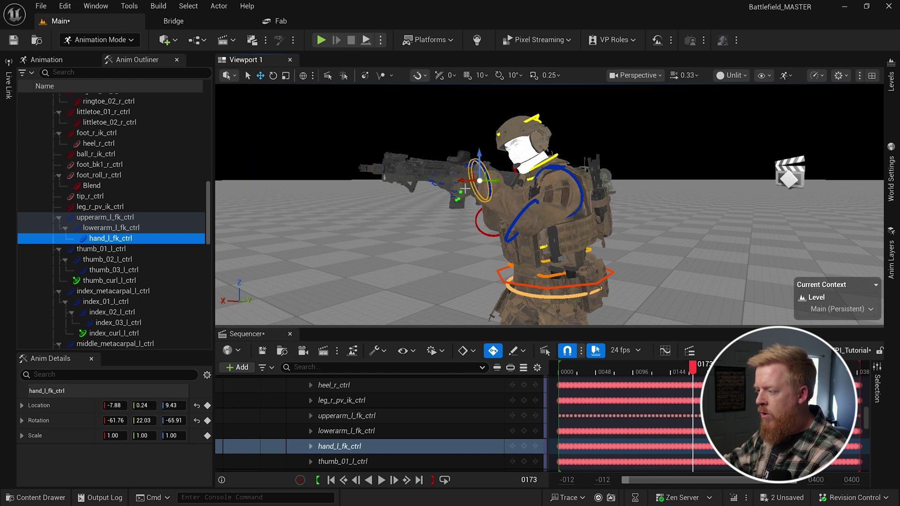
{"action": "scroll", "coordinate": [376, 445], "scroll_direction": "up", "scroll_amount": 15}
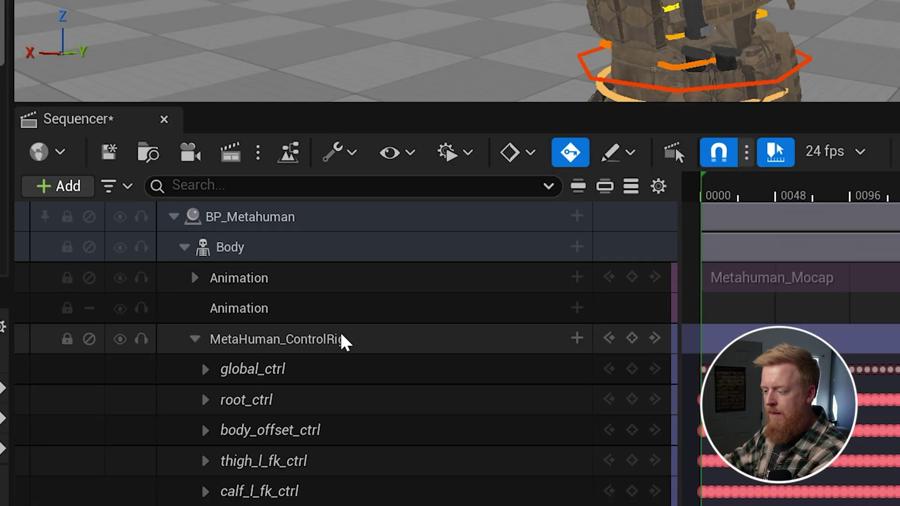
Step: Delete keys on arm_l_fk_ik_switch and arm_r_fk_ik_switch, then enable arm_r_fk_ik_switch
{"action": "scroll", "coordinate": [362, 441], "scroll_direction": "down", "scroll_amount": 3}
{"action": "left_click", "coordinate": [208, 271]}
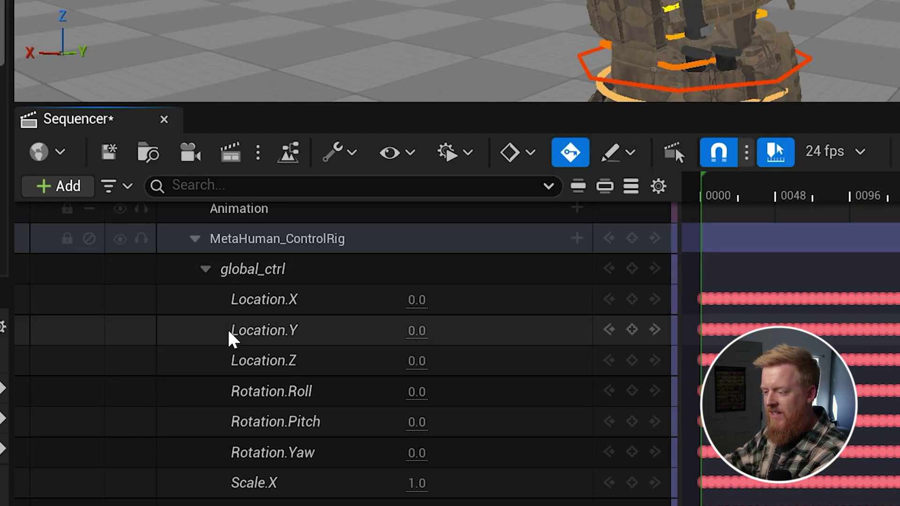
{"action": "scroll", "coordinate": [262, 324], "scroll_direction": "down", "scroll_amount": 5}
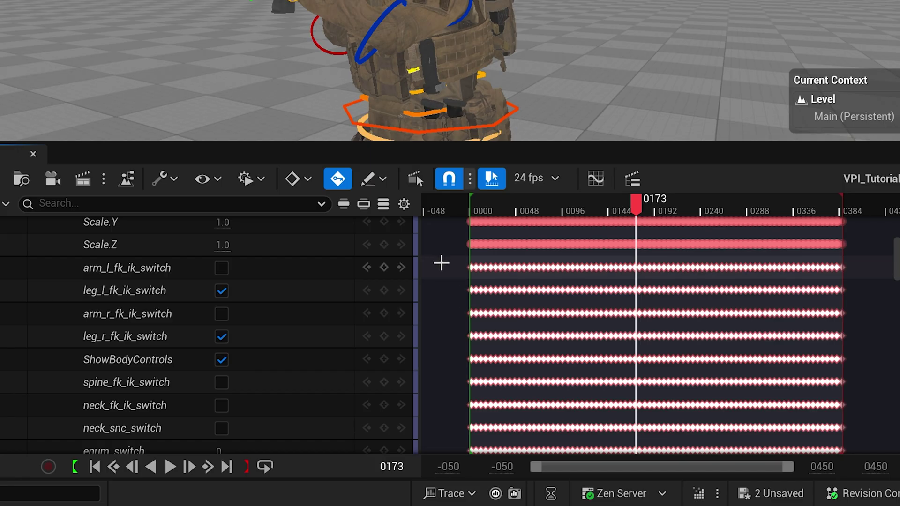
{"action": "left_click_drag", "start_coordinate": [441, 263], "coordinate": [869, 271]}
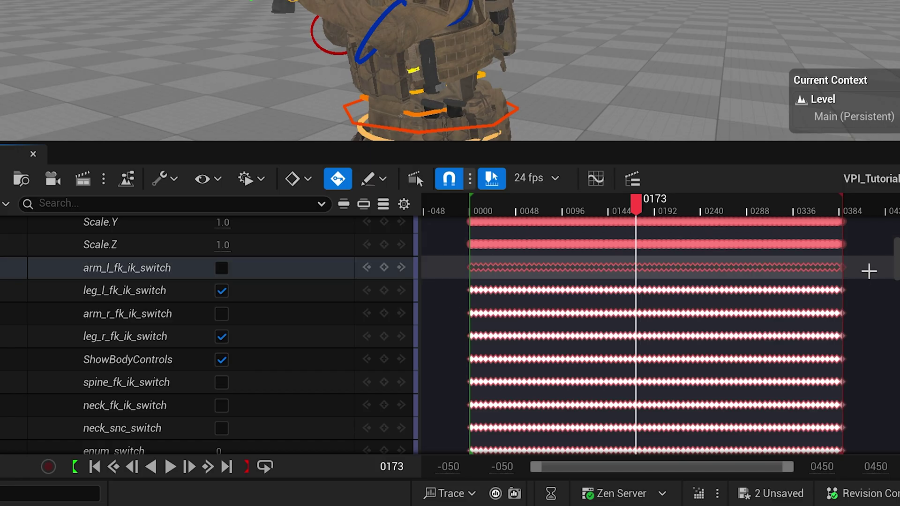
{"action": "key", "text": "Delete"}
{"action": "left_click", "coordinate": [205, 322]}
{"action": "key", "text": "Delete"}
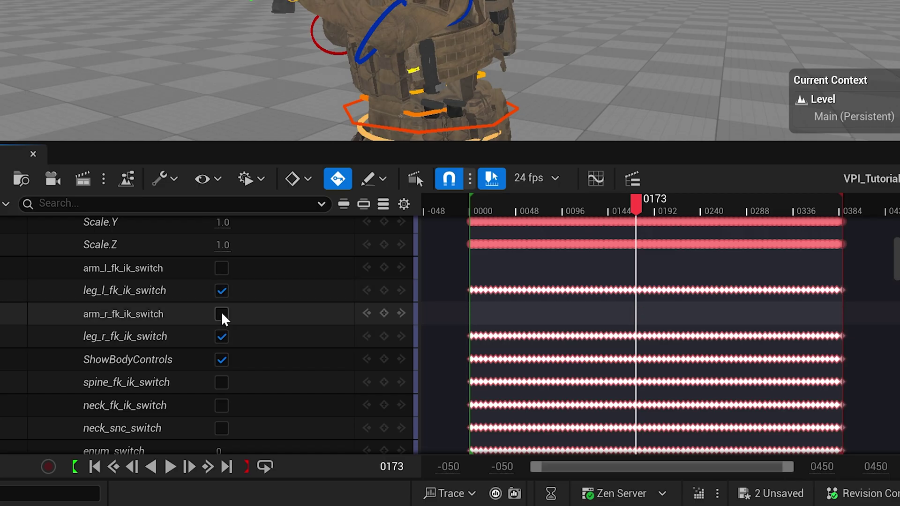
{"action": "left_click", "coordinate": [222, 314]}
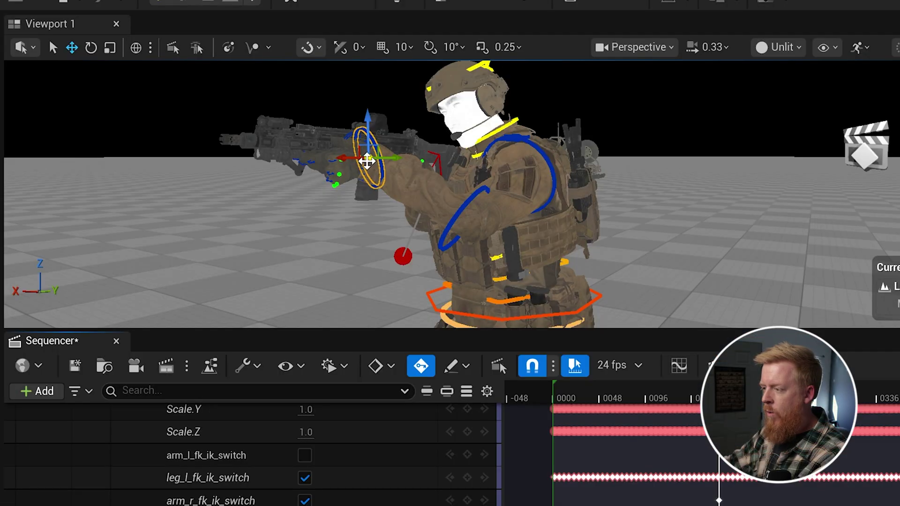
Step: Enable arm_l_fk_ik_switch and test-drag the left hand IK control in the viewport
{"action": "left_click", "coordinate": [305, 455]}
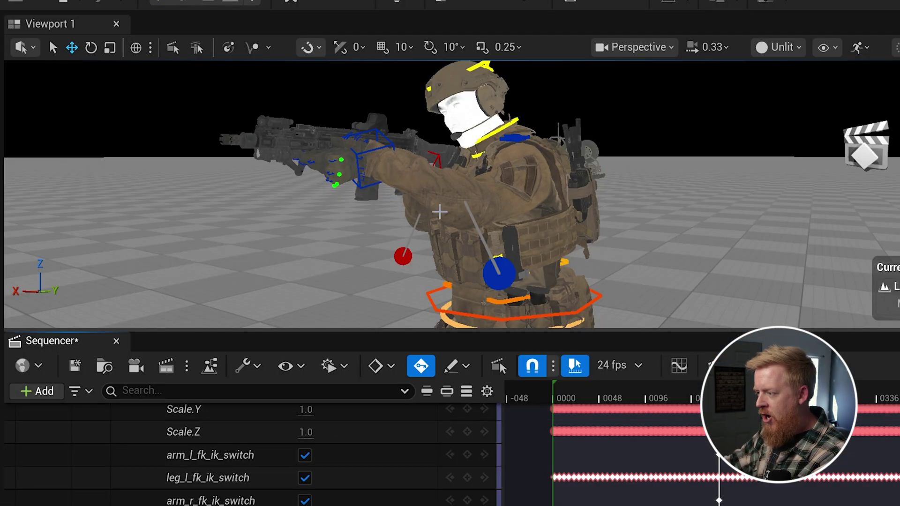
{"action": "left_click", "coordinate": [375, 155]}
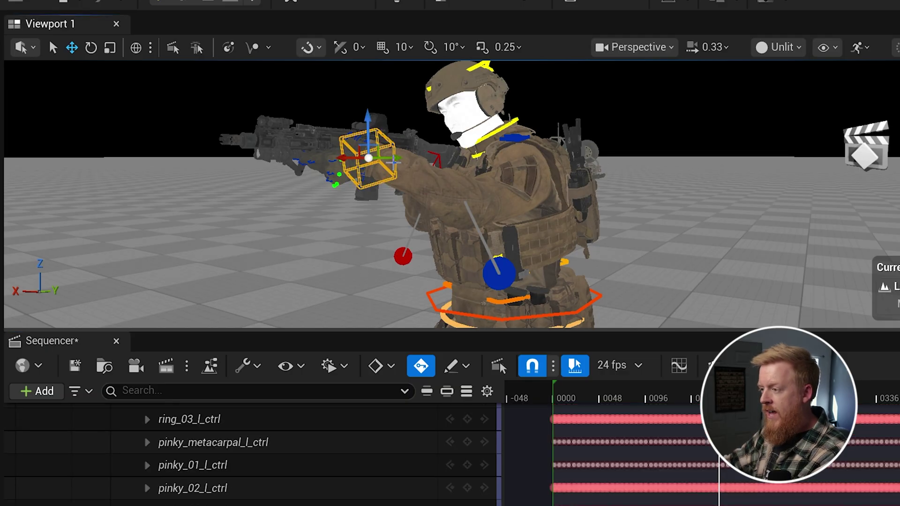
{"action": "mouse_move", "coordinate": [369, 158]}
{"action": "left_mouse_down"}
{"action": "mouse_move", "coordinate": [539, 151]}
{"action": "mouse_move", "coordinate": [368, 159]}
{"action": "mouse_move", "coordinate": [501, 159]}
{"action": "mouse_move", "coordinate": [388, 158]}
{"action": "mouse_move", "coordinate": [432, 154]}
{"action": "mouse_move", "coordinate": [426, 168]}
{"action": "mouse_move", "coordinate": [403, 157]}
{"action": "mouse_move", "coordinate": [473, 162]}
{"action": "mouse_move", "coordinate": [360, 158]}
{"action": "left_mouse_up"}
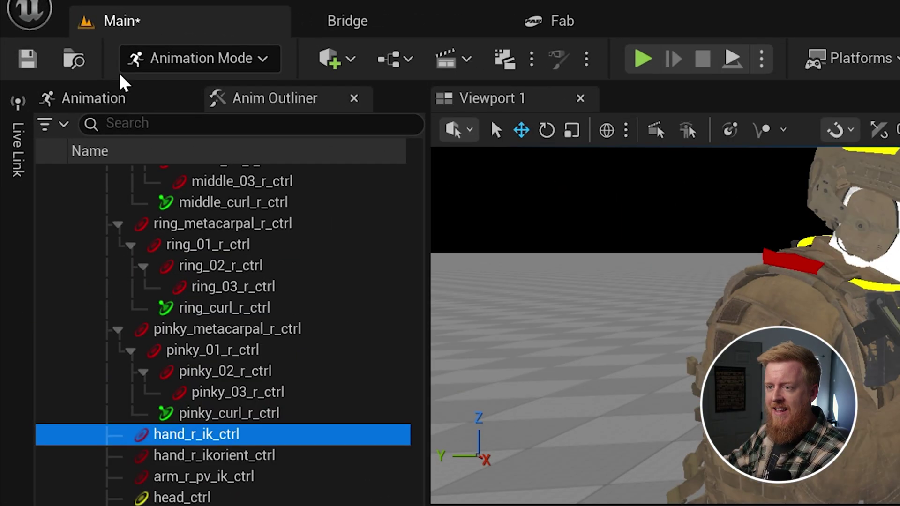
{"action": "left_click", "coordinate": [50, 60]}
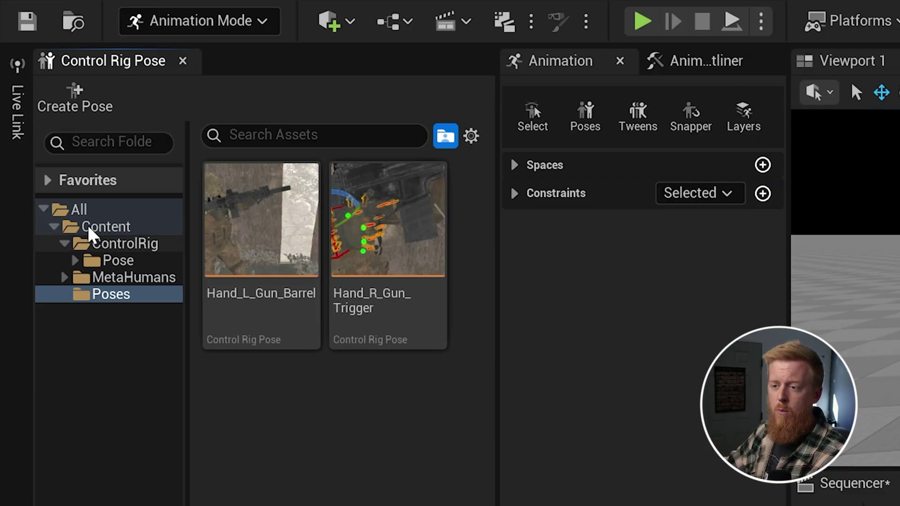
Step: Add the Content/Poses folder to the pose library using Add Existing Folder To View
{"action": "right_click", "coordinate": [89, 207]}
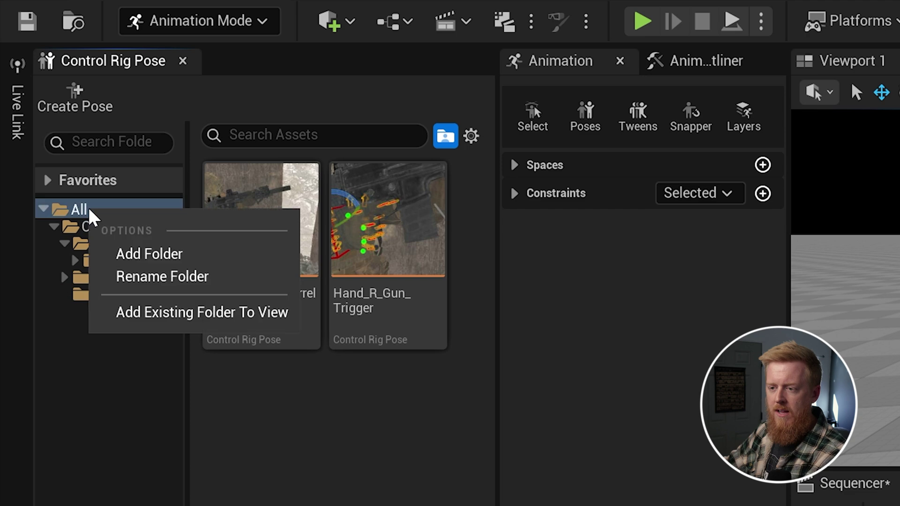
{"action": "left_click", "coordinate": [137, 320]}
{"action": "scroll", "coordinate": [284, 278], "scroll_direction": "down", "scroll_amount": 5}
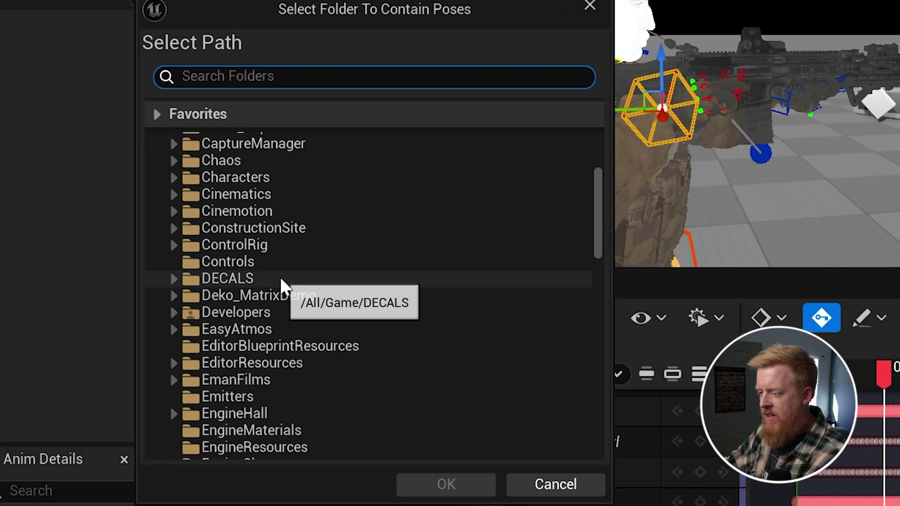
{"action": "scroll", "coordinate": [280, 276], "scroll_direction": "down", "scroll_amount": 15}
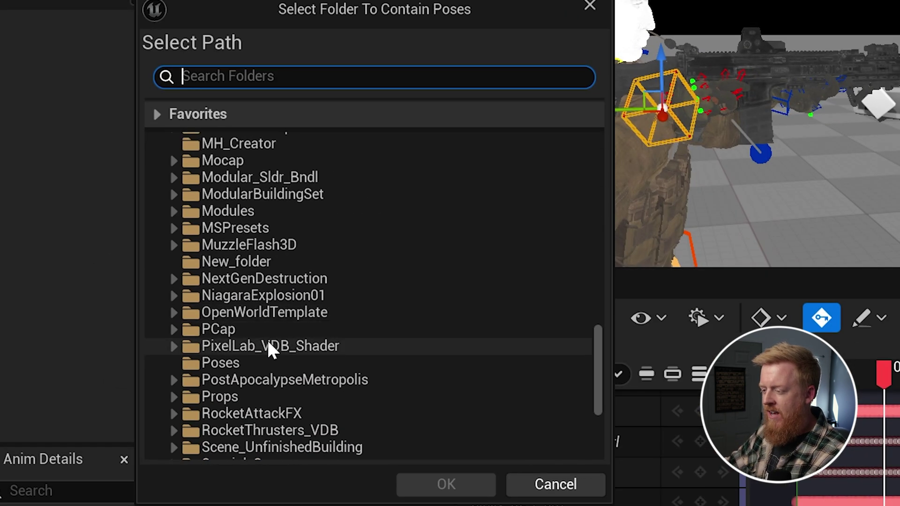
{"action": "left_click", "coordinate": [230, 363]}
{"action": "left_click", "coordinate": [414, 483]}
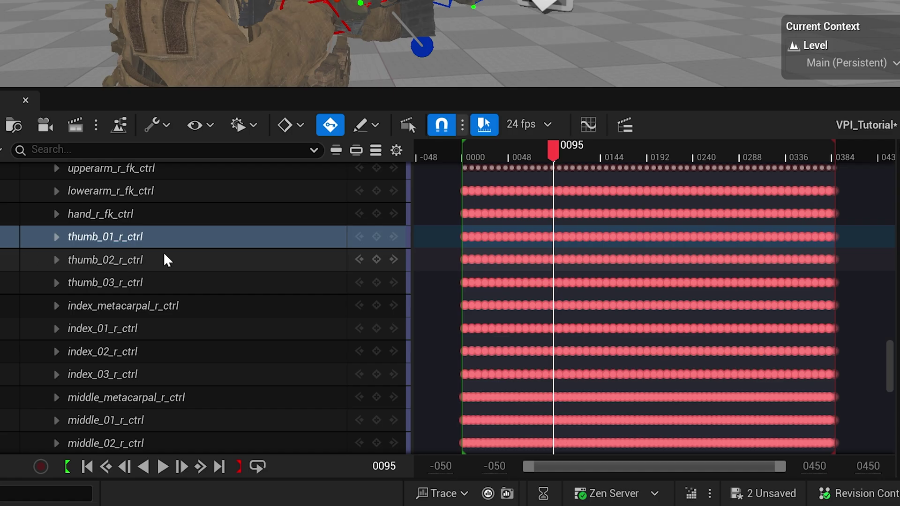
Step: Select the thumb_01_r_ctrl through pinky_03_r_ctrl tracks and delete all their keys
{"action": "scroll", "coordinate": [230, 241], "scroll_direction": "down", "scroll_amount": 5}
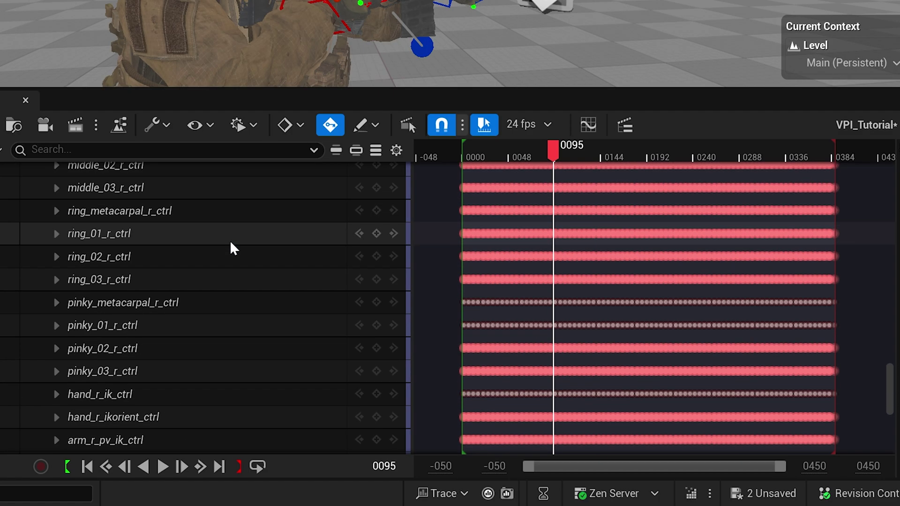
{"action": "scroll", "coordinate": [230, 240], "scroll_direction": "down", "scroll_amount": 3}
{"action": "left_click", "coordinate": [115, 269], "text": "shift"}
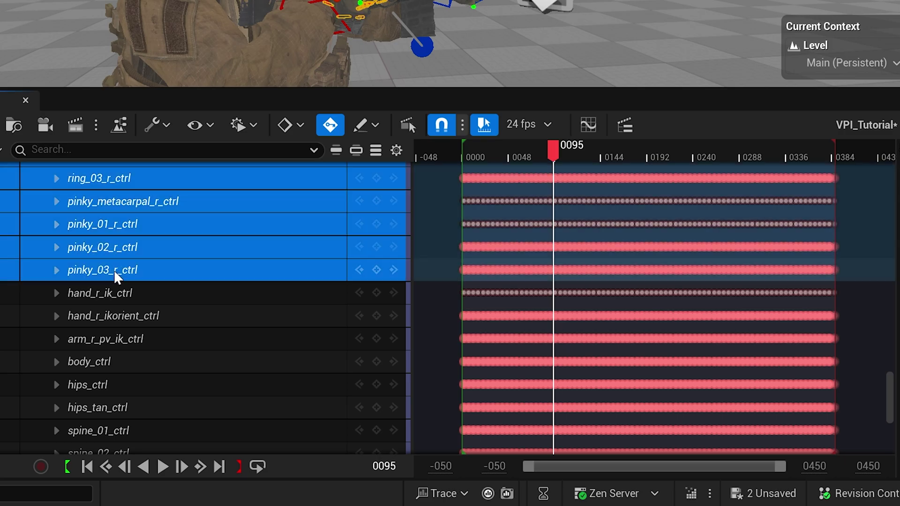
{"action": "scroll", "coordinate": [225, 264], "scroll_direction": "up", "scroll_amount": 3}
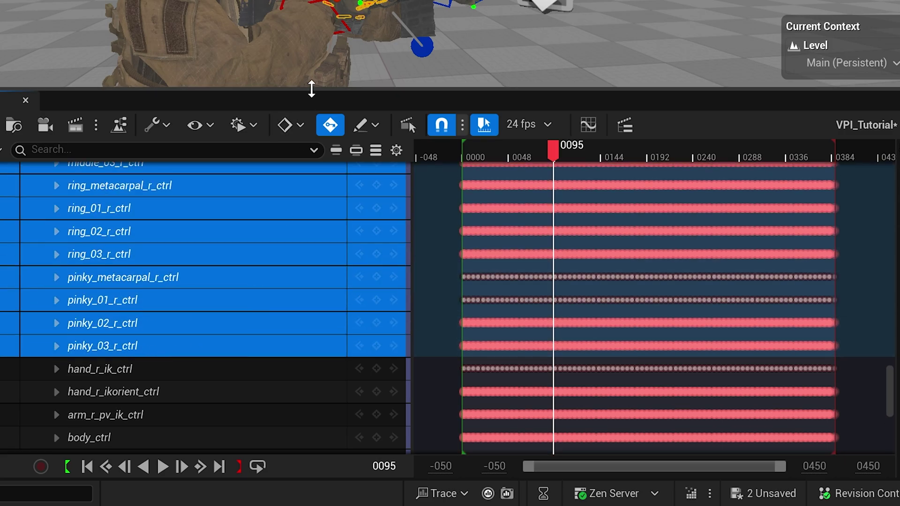
{"action": "left_click_drag", "start_coordinate": [311, 89], "coordinate": [311, 33]}
{"action": "scroll", "coordinate": [575, 231], "scroll_direction": "up", "scroll_amount": 9}
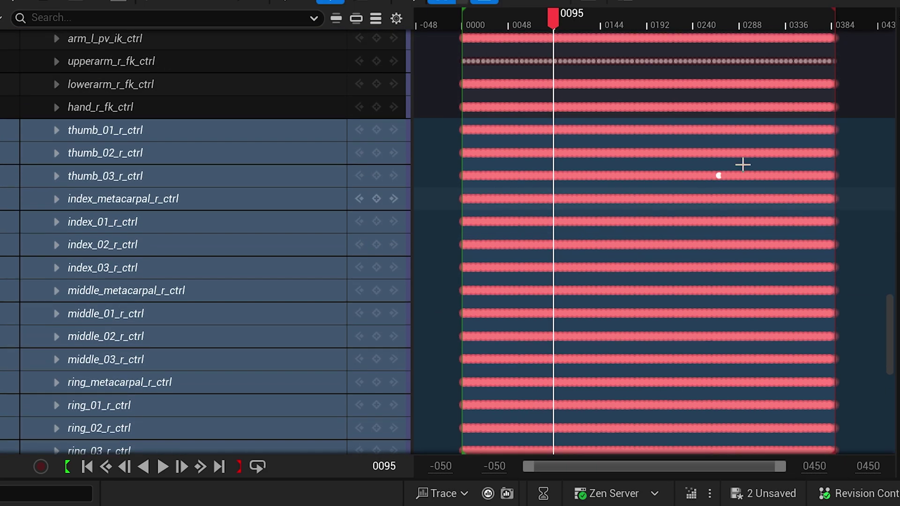
{"action": "left_click_drag", "start_coordinate": [853, 126], "coordinate": [453, 429]}
{"action": "key", "text": "Delete"}
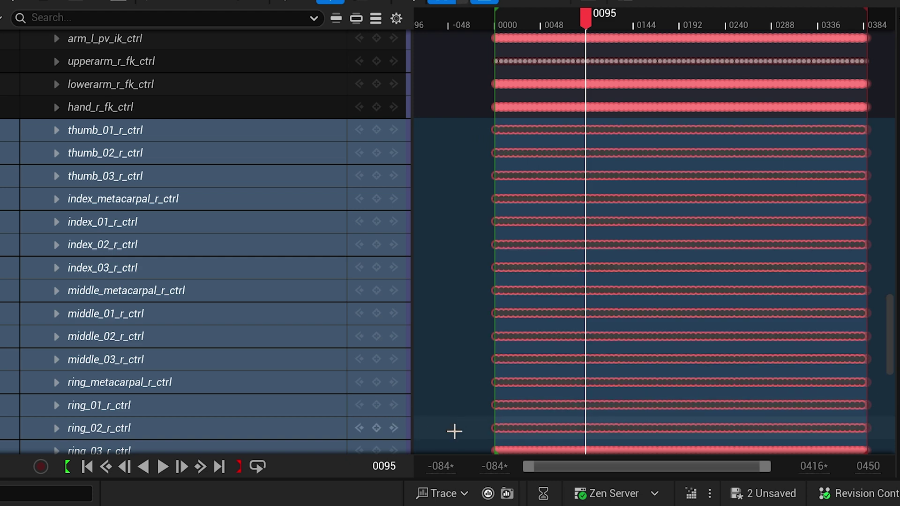
{"action": "scroll", "coordinate": [593, 317], "scroll_direction": "down", "scroll_amount": 5}
{"action": "left_click_drag", "start_coordinate": [886, 280], "coordinate": [466, 376]}
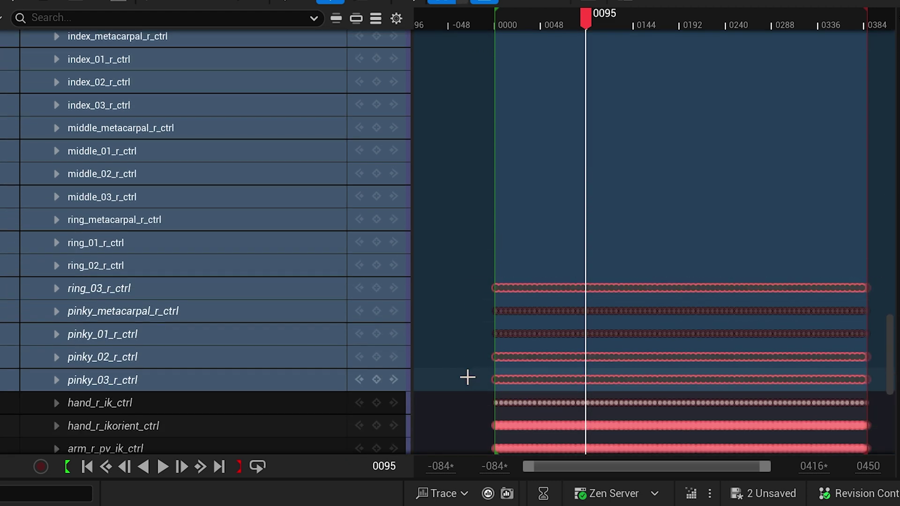
{"action": "key", "text": "Delete"}
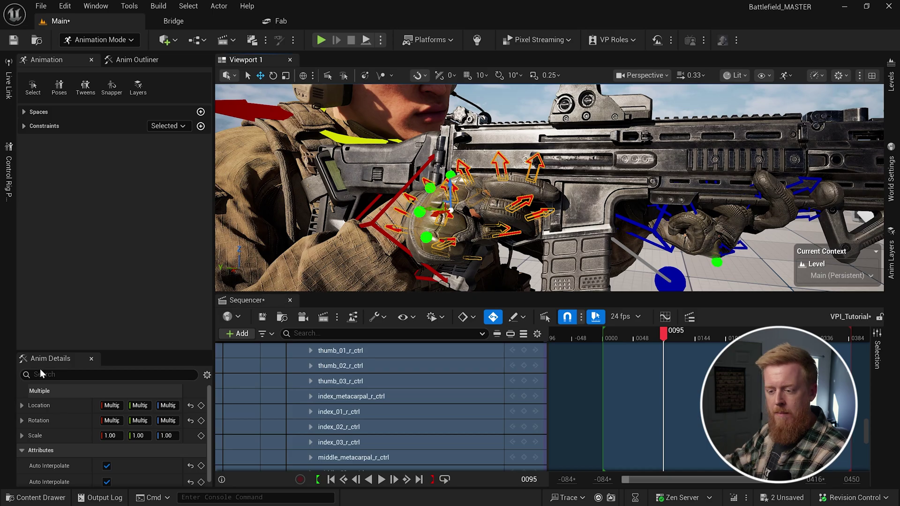
Step: Zero the right fingers' rotation and paste the Hand_R_Gun_Trigger pose onto the right hand
{"action": "left_click", "coordinate": [191, 420]}
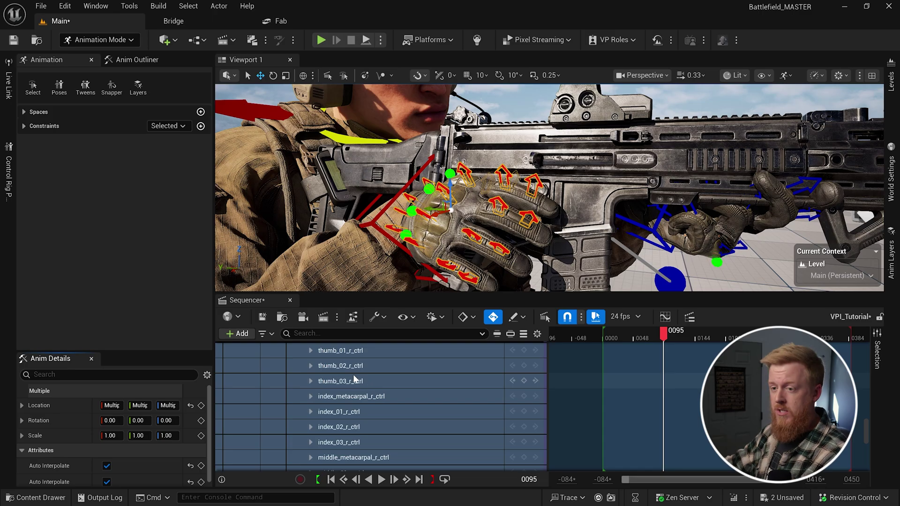
{"action": "left_click", "coordinate": [8, 185]}
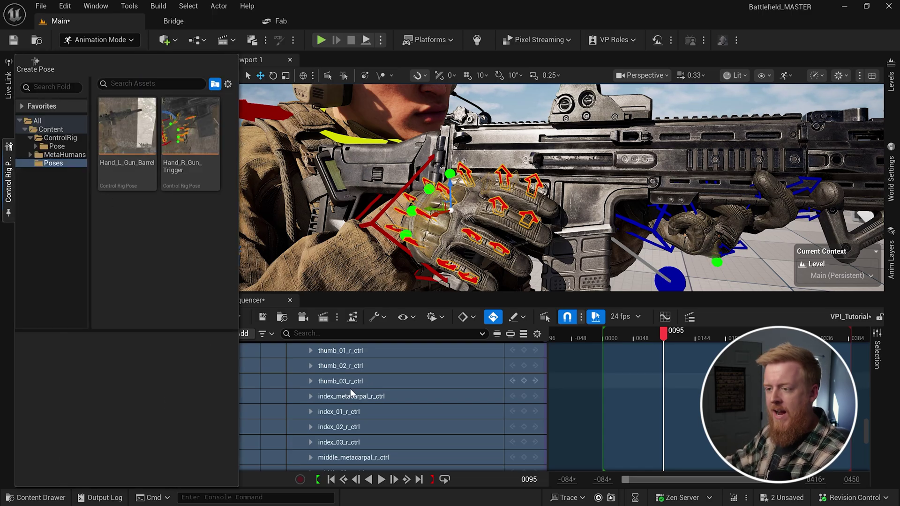
{"action": "left_click", "coordinate": [193, 139]}
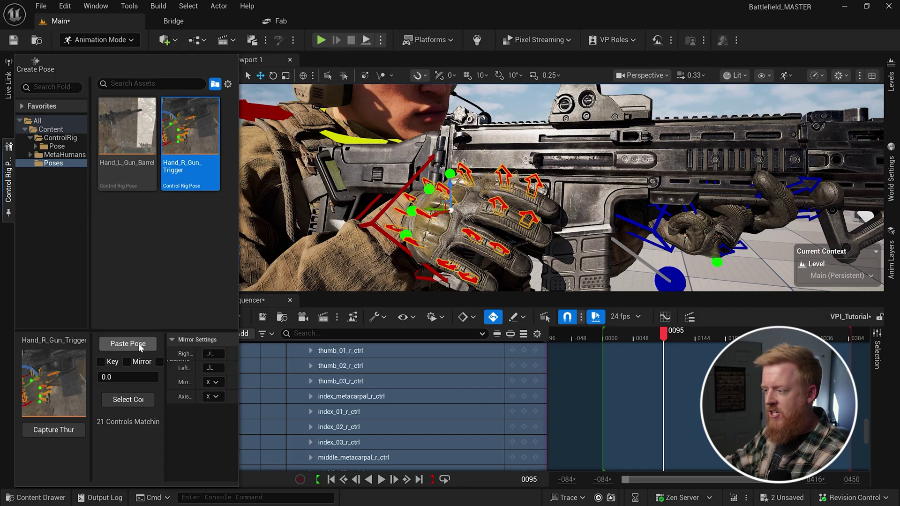
{"action": "left_click", "coordinate": [128, 344]}
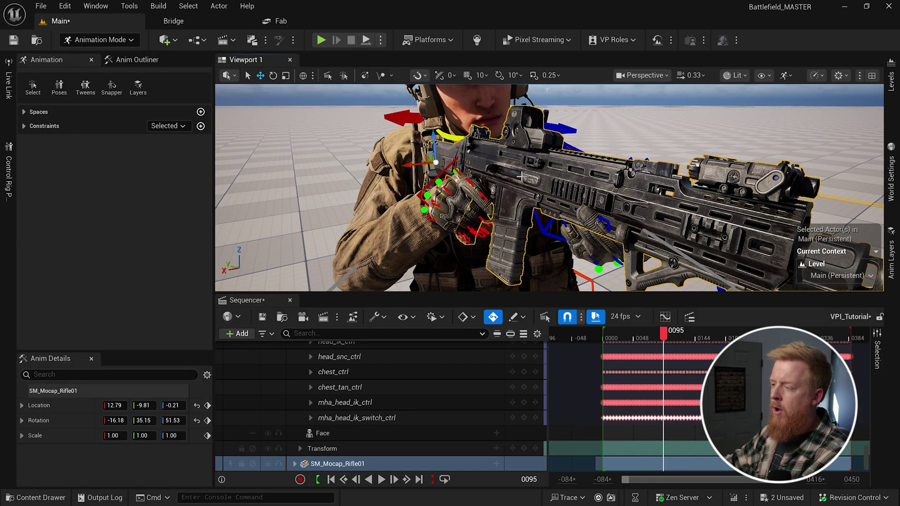
Step: Rotate SM_Mocap_Rifle01, then nudge its location so it sits in the right hand's grip
{"action": "left_click_drag", "start_coordinate": [421, 134], "coordinate": [418, 132]}
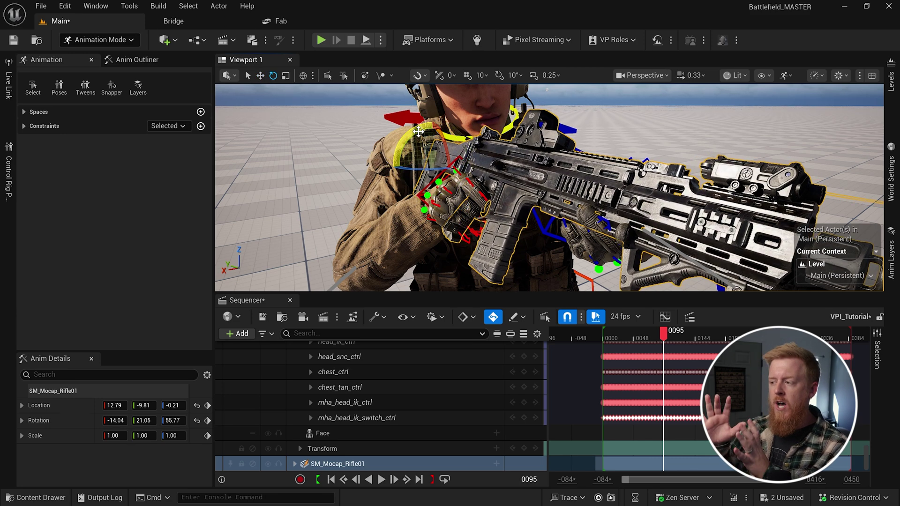
{"action": "key", "text": "w"}
{"action": "right_click_drag", "start_coordinate": [418, 132], "coordinate": [418, 132]}
{"action": "key", "text": "alt+3"}
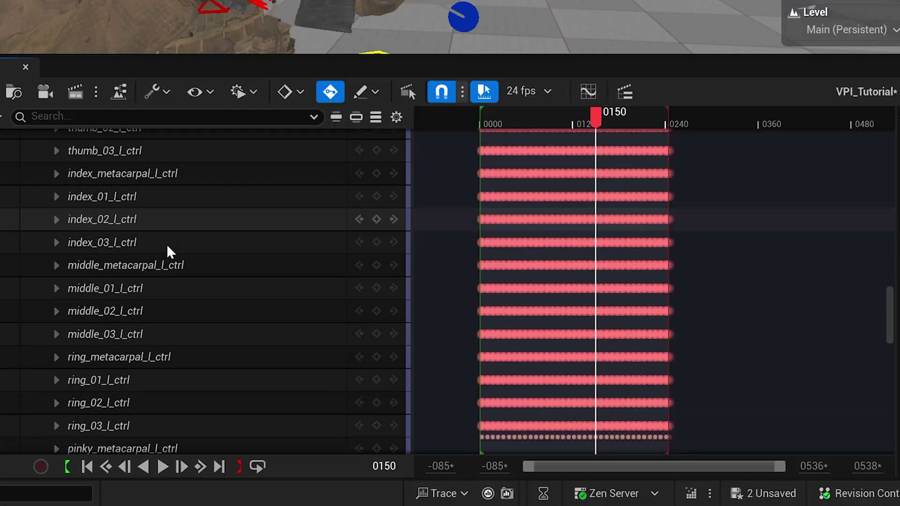
Step: Zero the left fingers' rotation and move hand_l_ik_ctrl to about -18.3, 66.87, 9.27 on the foregrip
{"action": "scroll", "coordinate": [133, 328], "scroll_direction": "down", "scroll_amount": 3}
{"action": "left_click", "coordinate": [276, 297], "text": "shift"}
{"action": "scroll", "coordinate": [275, 297], "scroll_direction": "up", "scroll_amount": 5}
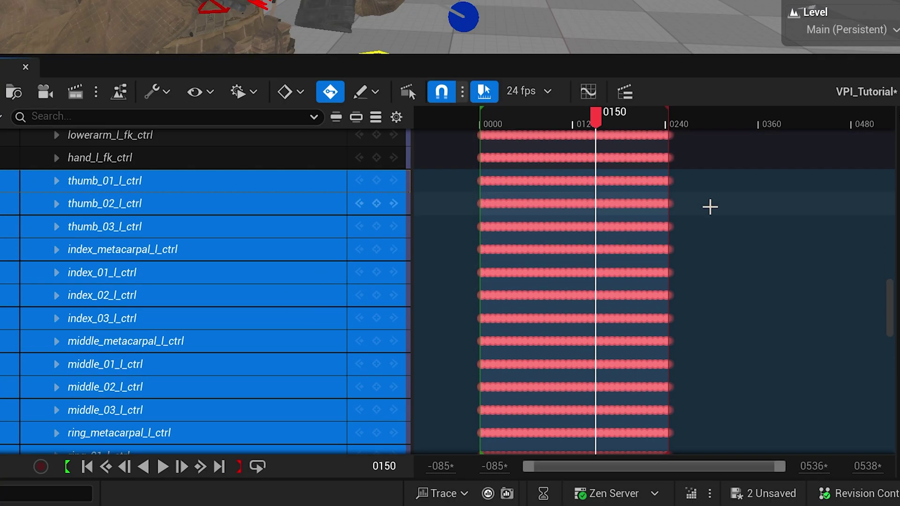
{"action": "left_click_drag", "start_coordinate": [725, 177], "coordinate": [697, 293]}
{"action": "scroll", "coordinate": [697, 293], "scroll_direction": "down", "scroll_amount": 5}
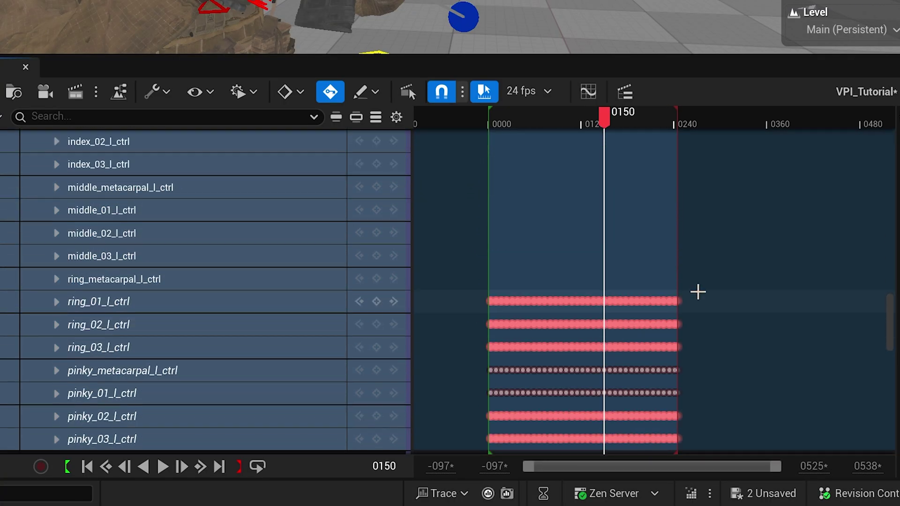
{"action": "left_click_drag", "start_coordinate": [699, 217], "coordinate": [426, 361]}
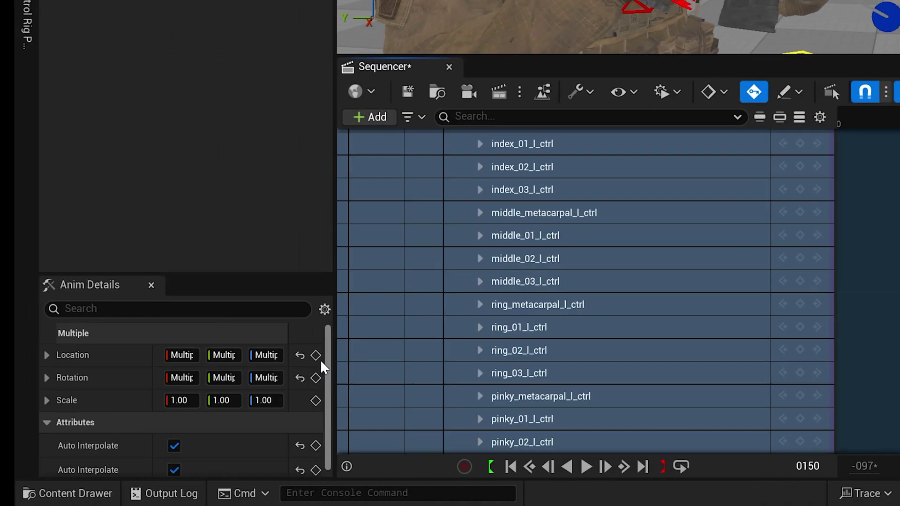
{"action": "left_click", "coordinate": [300, 378]}
{"action": "left_click", "coordinate": [28, 21]}
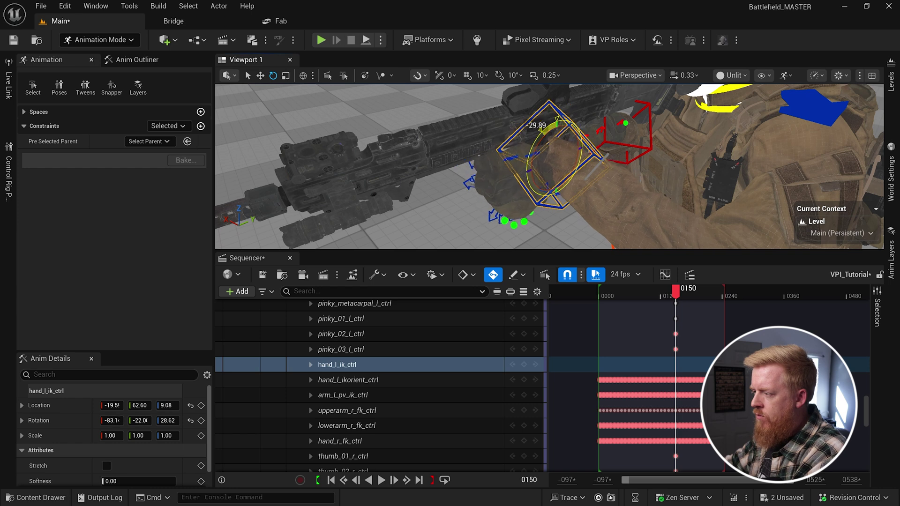
{"action": "left_click_drag", "start_coordinate": [576, 153], "coordinate": [509, 153]}
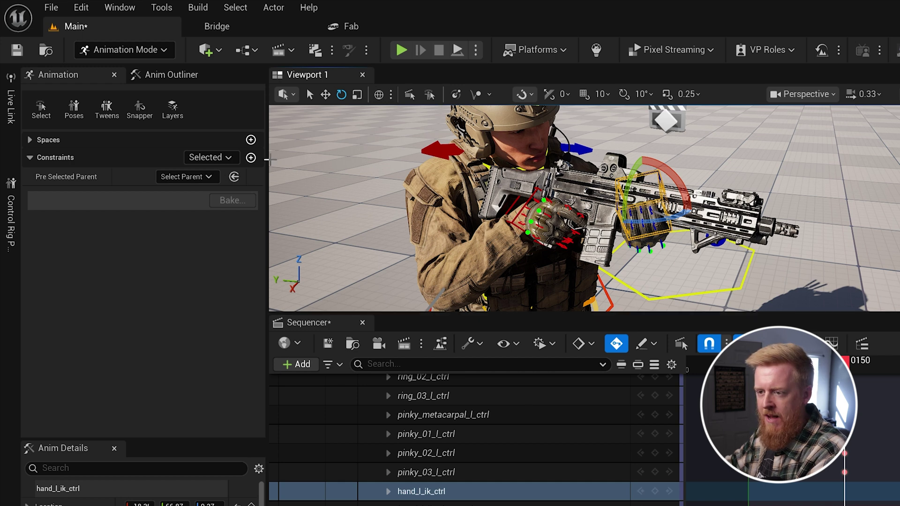
Step: Add a Parent constraint from hand_l_ik_ctrl to SM_Mocap_Rifle01 and extend it back to frame 0000
{"action": "left_click", "coordinate": [252, 157]}
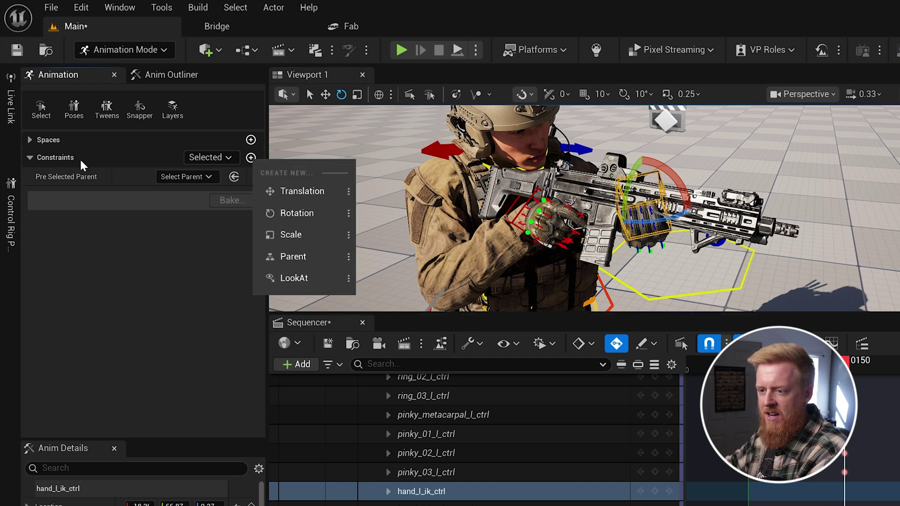
{"action": "left_click", "coordinate": [289, 255]}
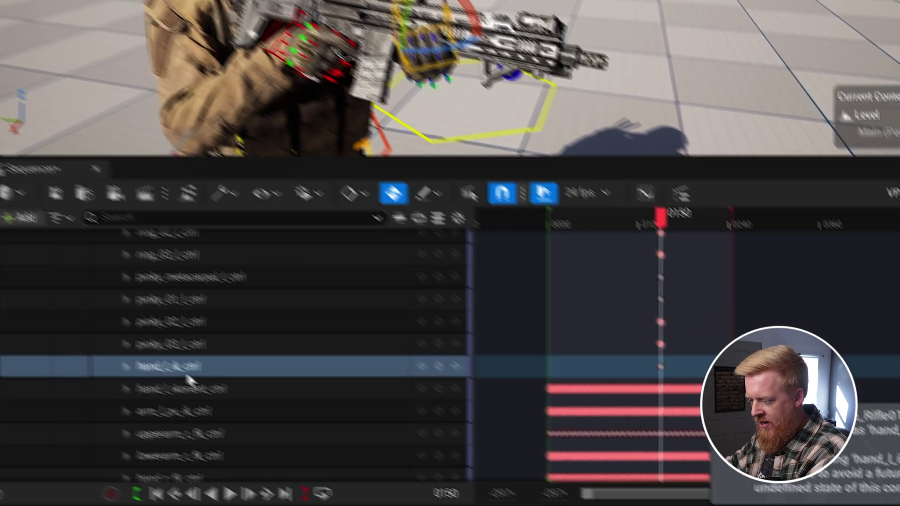
{"action": "left_click", "coordinate": [389, 491]}
{"action": "scroll", "coordinate": [572, 326], "scroll_direction": "down", "scroll_amount": 3}
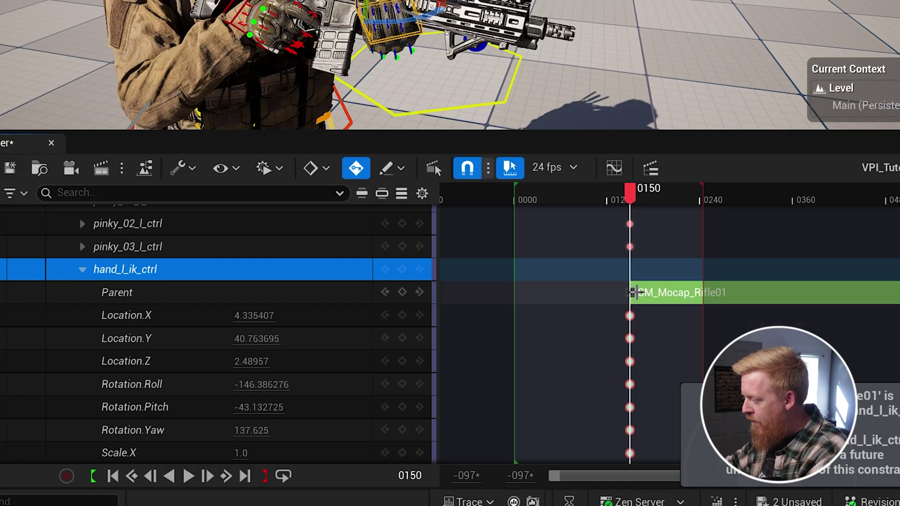
{"action": "left_click", "coordinate": [579, 306]}
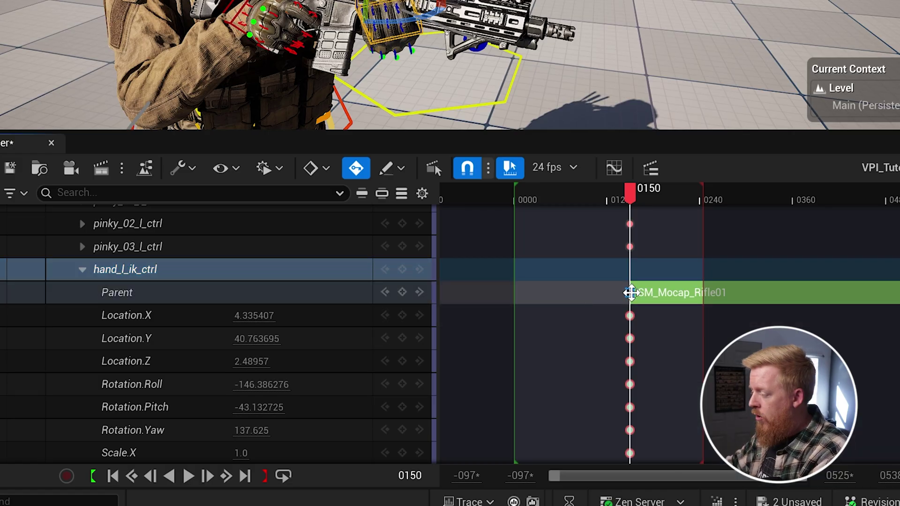
{"action": "left_click_drag", "start_coordinate": [631, 293], "coordinate": [528, 295]}
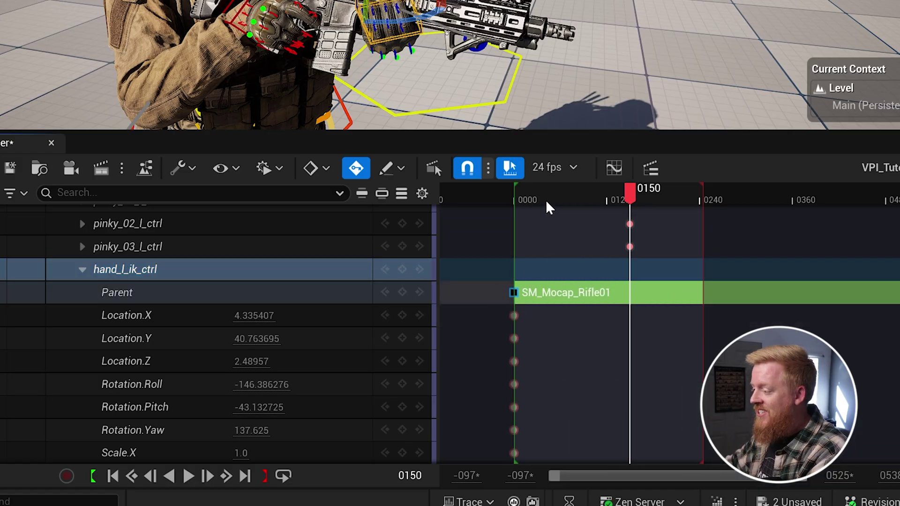
Step: Play the sequence from the start to check the left hand follows the rifle
{"action": "left_click", "coordinate": [518, 202]}
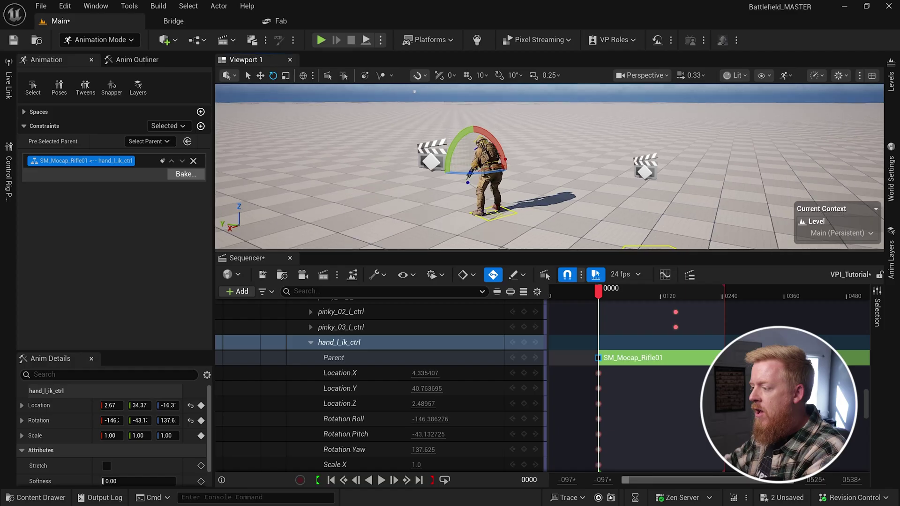
{"action": "right_click_drag", "start_coordinate": [548, 168], "coordinate": [501, 174]}
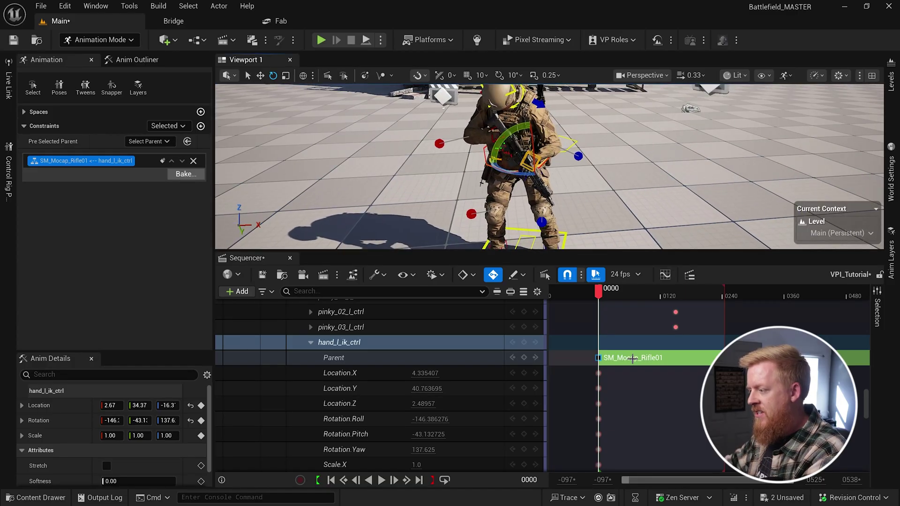
{"action": "left_click", "coordinate": [657, 385]}
{"action": "key", "text": "space"}
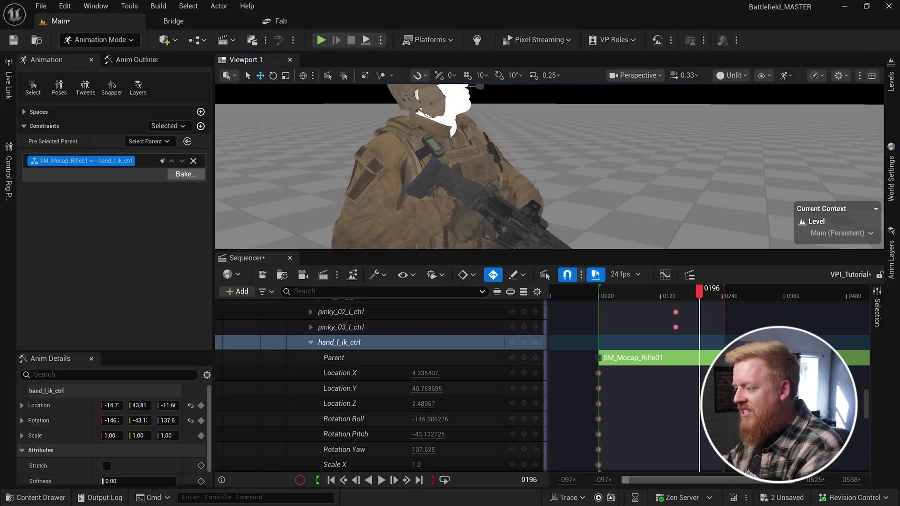
Step: Add a new additive section to the MetaHuman_ControlRig track and expand its controls
{"action": "scroll", "coordinate": [410, 373], "scroll_direction": "up", "scroll_amount": 20}
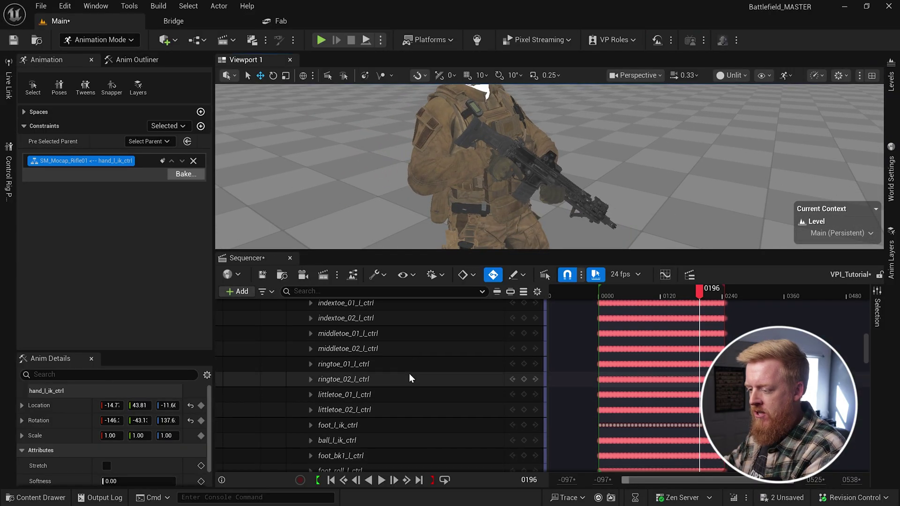
{"action": "scroll", "coordinate": [410, 373], "scroll_direction": "up", "scroll_amount": 3}
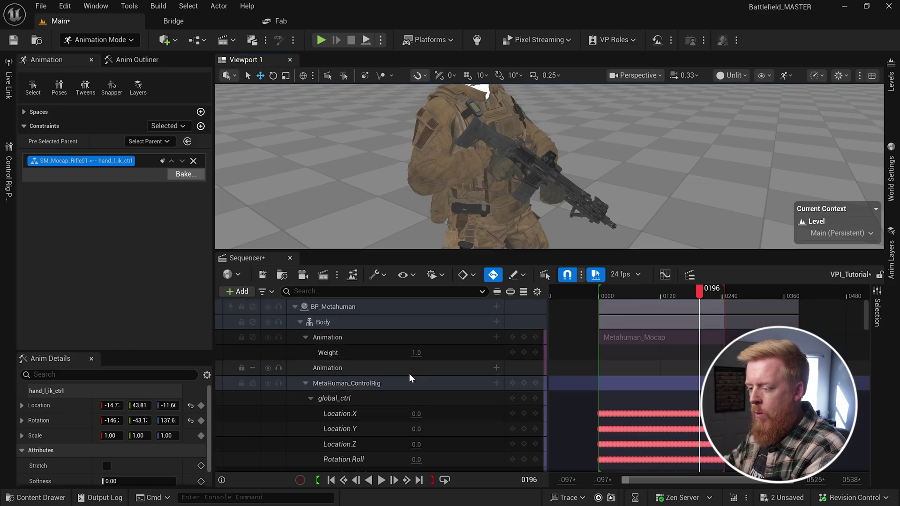
{"action": "left_click", "coordinate": [306, 384]}
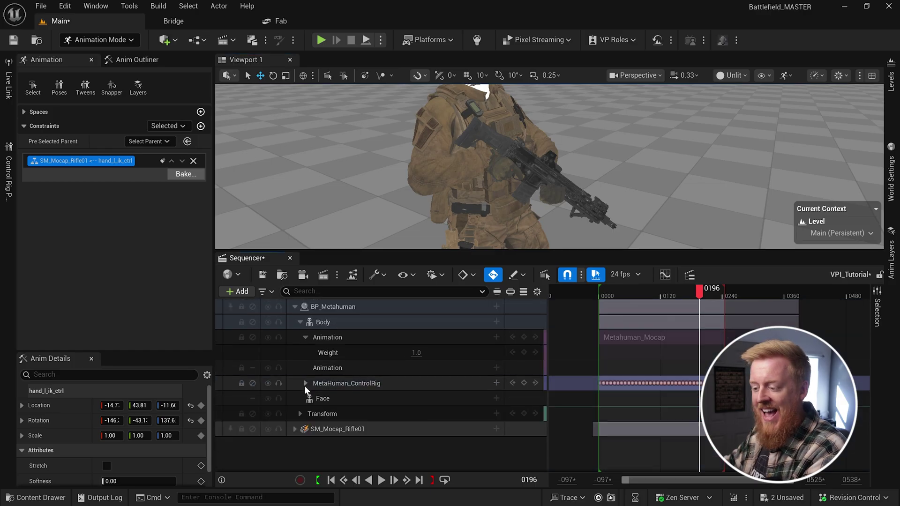
{"action": "left_click", "coordinate": [496, 384]}
{"action": "left_click", "coordinate": [516, 406]}
{"action": "left_click", "coordinate": [310, 414]}
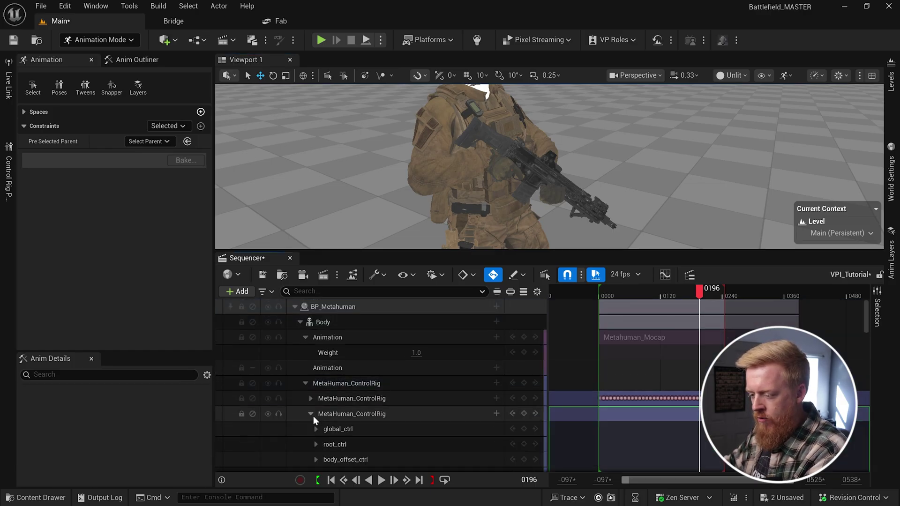
Step: Reposition the right hand control hand_r_ik_ctrl on the rifle
{"action": "scroll", "coordinate": [382, 373], "scroll_direction": "down", "scroll_amount": 3}
{"action": "left_click", "coordinate": [360, 375]}
{"action": "right_click_drag", "start_coordinate": [447, 246], "coordinate": [465, 244]}
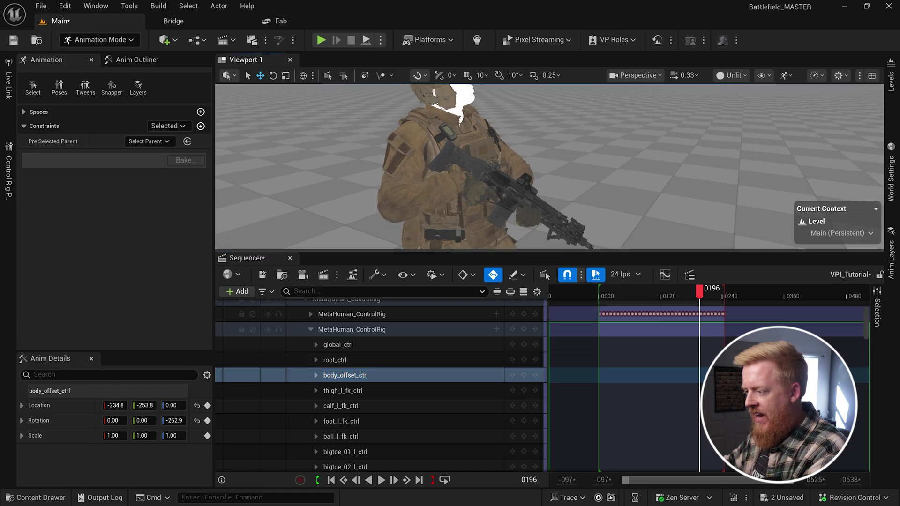
{"action": "left_click", "coordinate": [464, 214]}
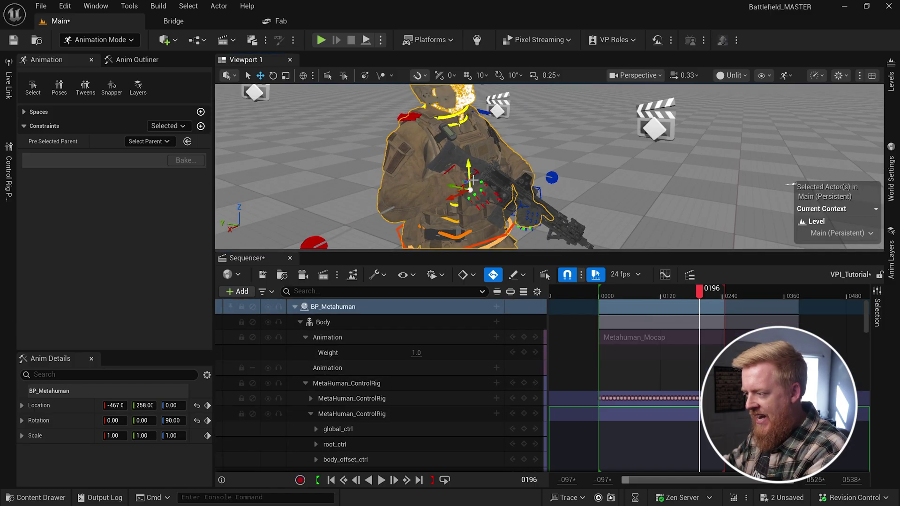
{"action": "left_click", "coordinate": [473, 180]}
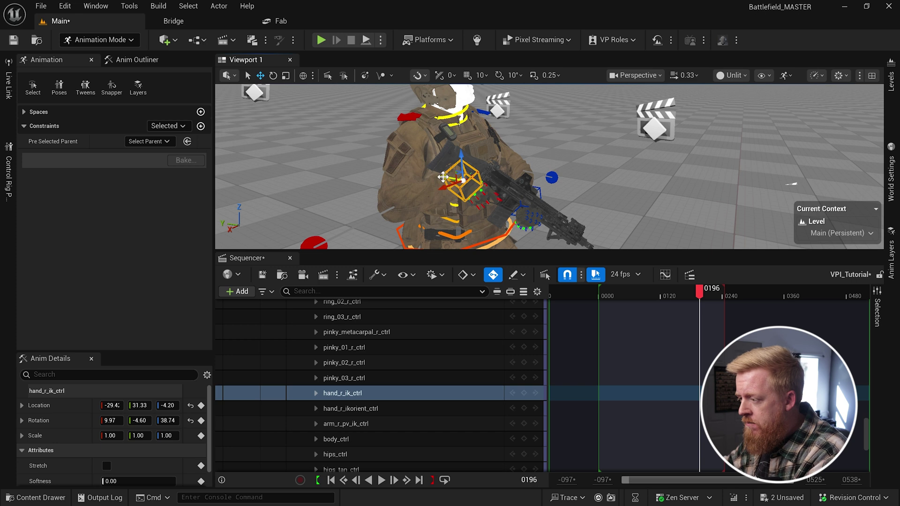
{"action": "left_click_drag", "start_coordinate": [473, 163], "coordinate": [443, 139]}
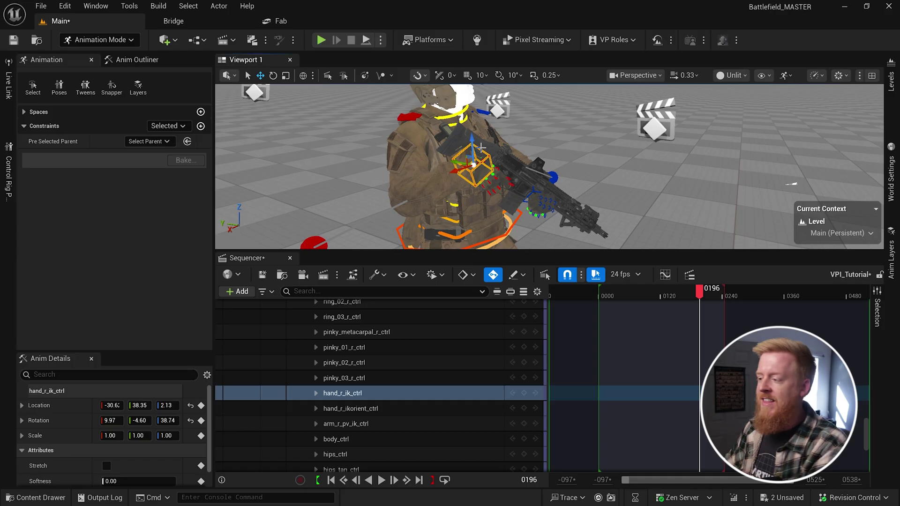
Step: Key the right hand control at frame 0179 and play the sequence to review it
{"action": "left_click_drag", "start_coordinate": [699, 296], "coordinate": [693, 298]}
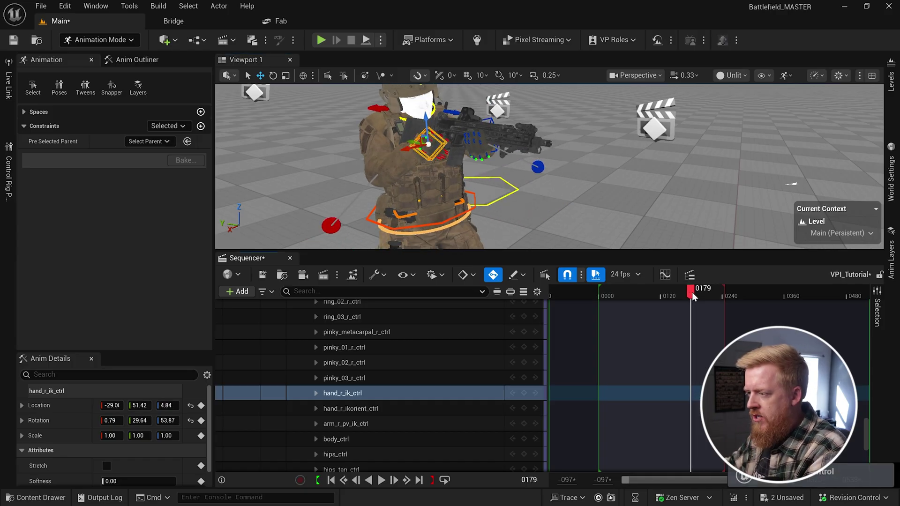
{"action": "left_click", "coordinate": [525, 394]}
{"action": "key", "text": "space"}
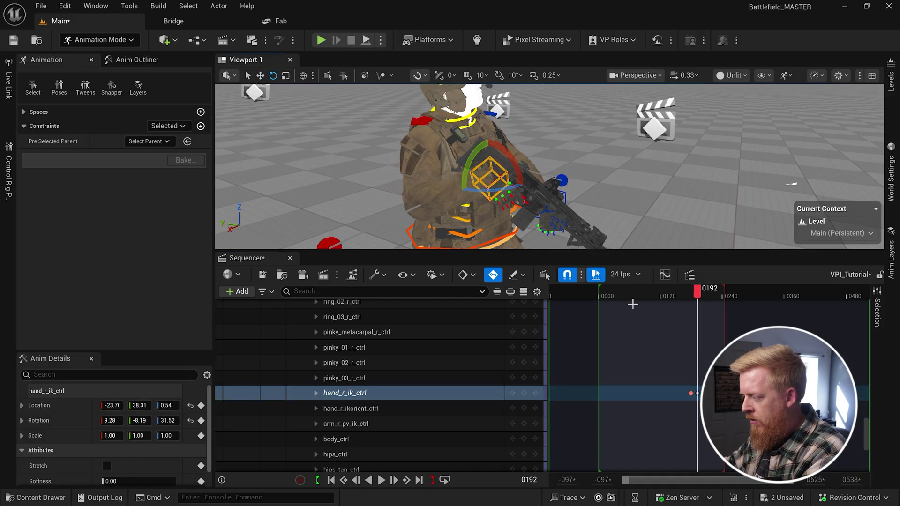
{"action": "key", "text": "space"}
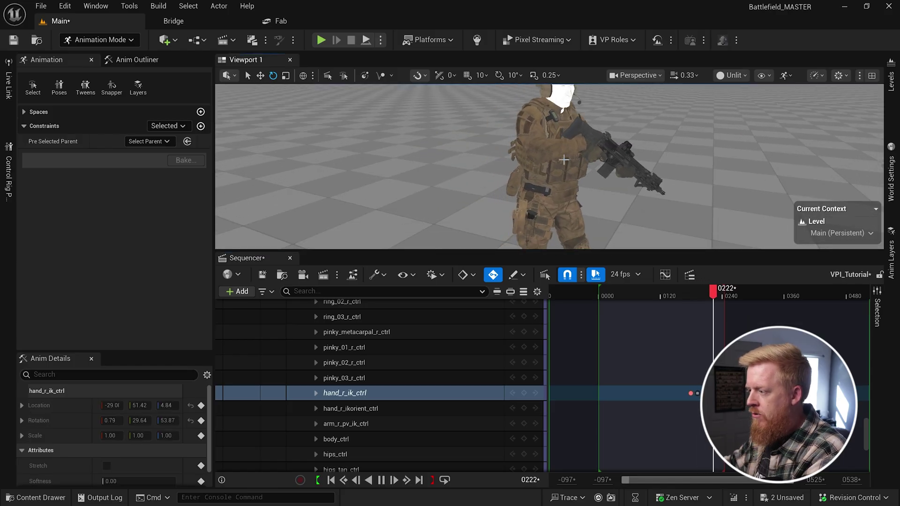
{"action": "left_click", "coordinate": [633, 296]}
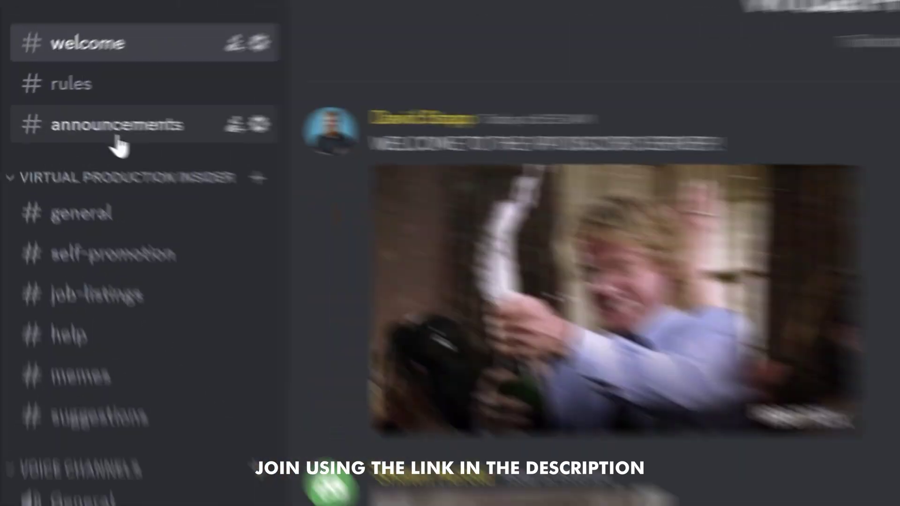
Step: Open the #announcements channel of the Virtual Production Insider server
{"action": "left_click", "coordinate": [115, 136]}
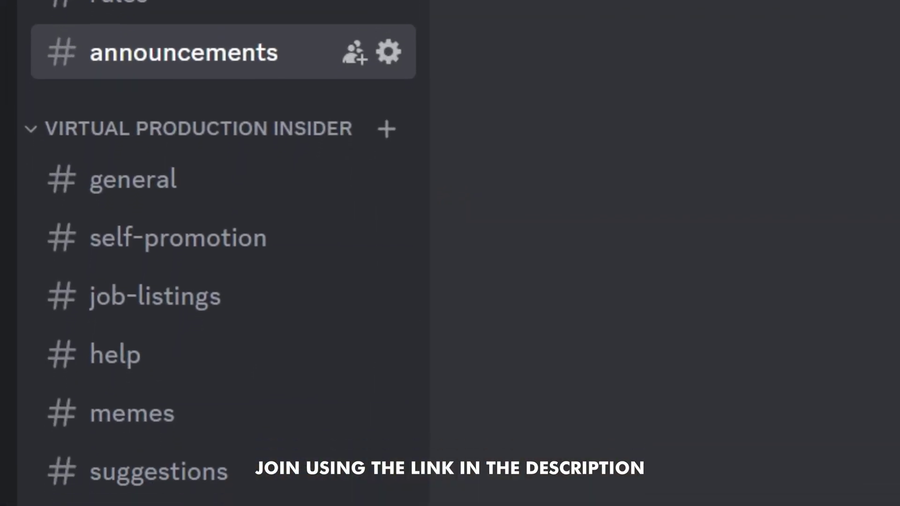